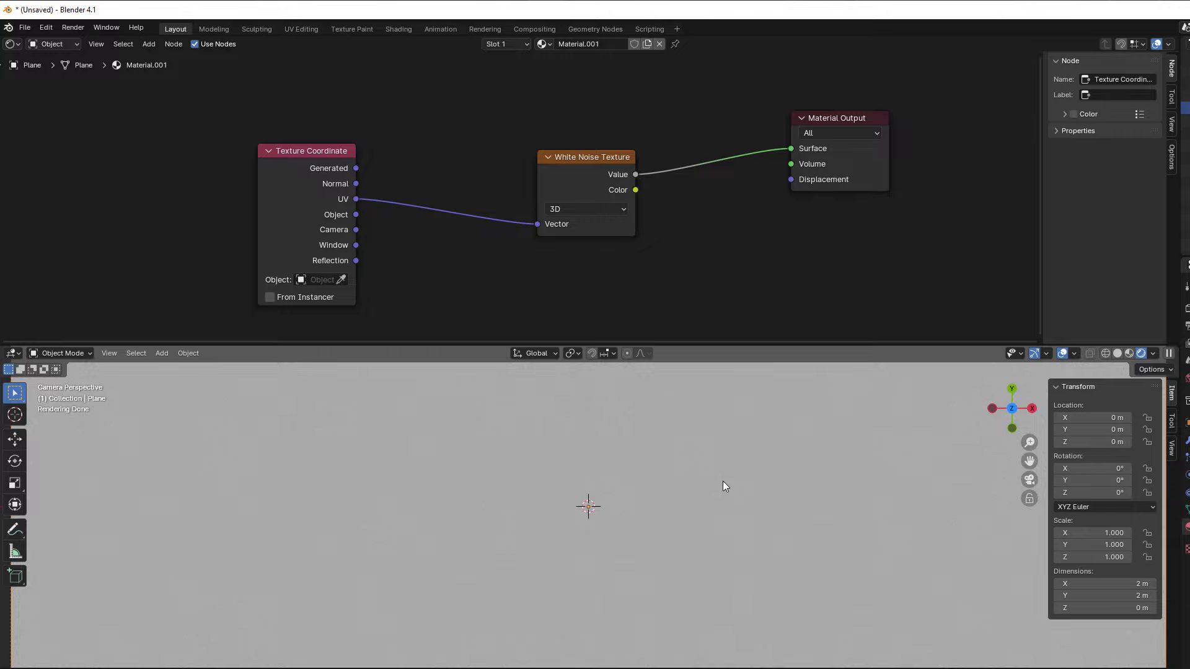
- Connect the White Noise Texture's Color output to the Material Output's Surface input in place of Value
{"action": "scroll", "coordinate": [723, 486], "scroll_direction": "down", "scroll_amount": 4}
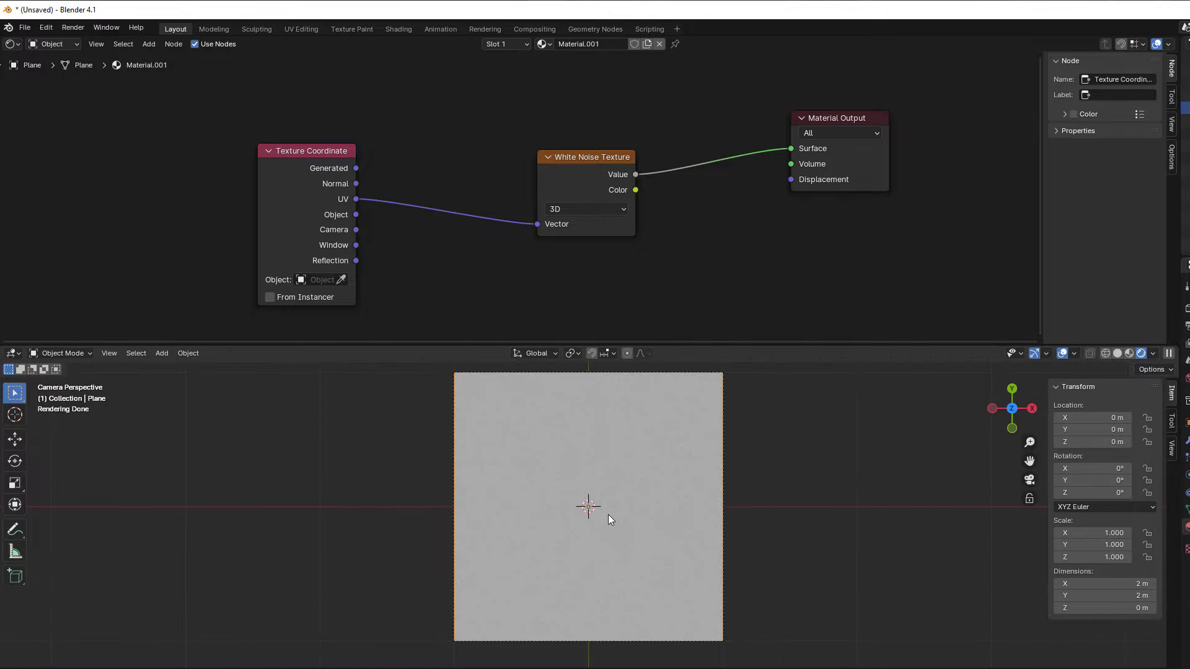
{"action": "scroll", "coordinate": [608, 515], "scroll_direction": "up", "scroll_amount": 5}
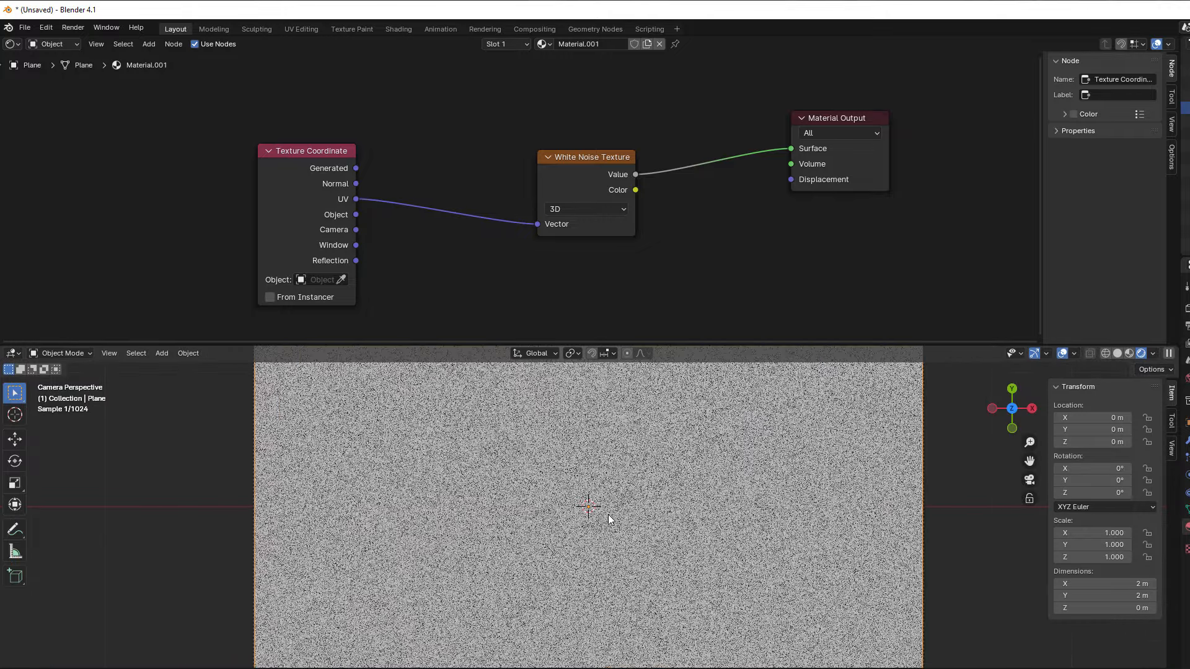
{"action": "scroll", "coordinate": [608, 514], "scroll_direction": "down", "scroll_amount": 3}
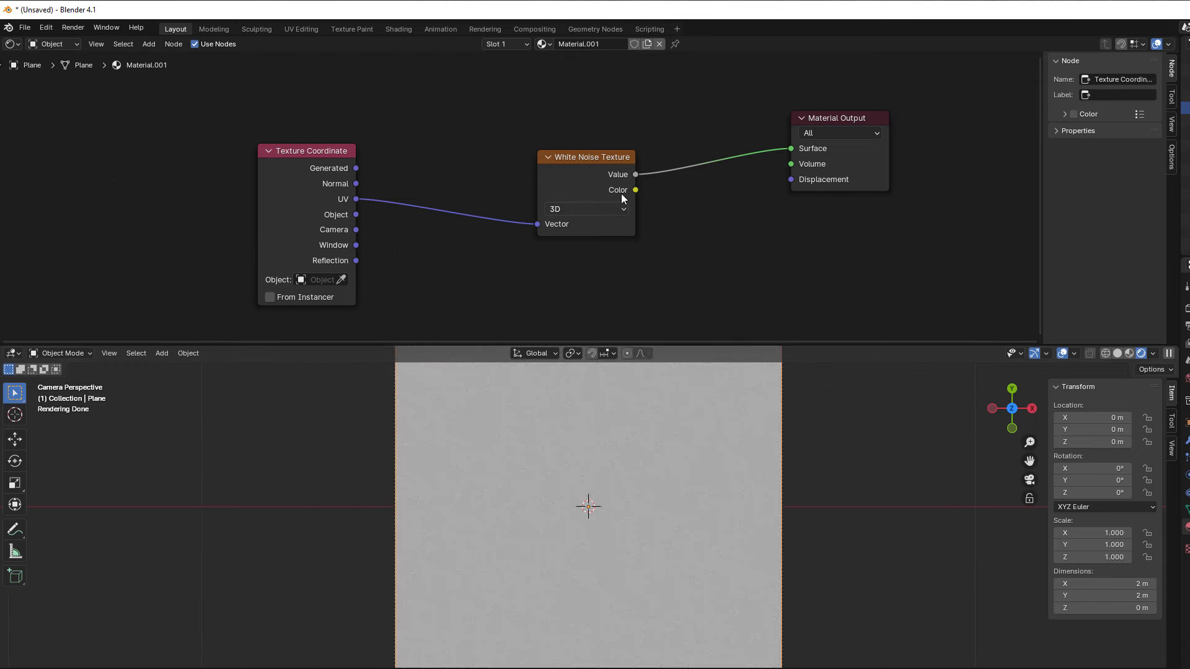
{"action": "left_click_drag", "start_coordinate": [635, 190], "coordinate": [790, 148]}
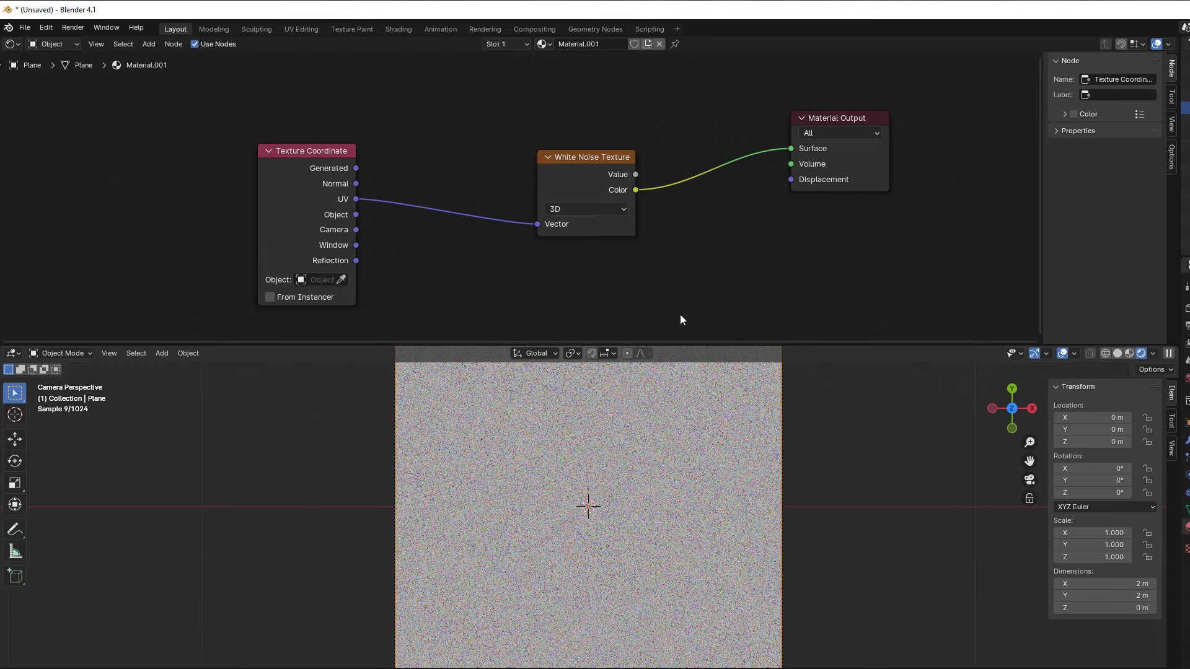
- Examine the coloured noise on the plane at several zoom levels
{"action": "scroll", "coordinate": [571, 518], "scroll_direction": "up", "scroll_amount": 8}
{"action": "scroll", "coordinate": [571, 518], "scroll_direction": "down", "scroll_amount": 6}
{"action": "scroll", "coordinate": [571, 518], "scroll_direction": "up", "scroll_amount": 5}
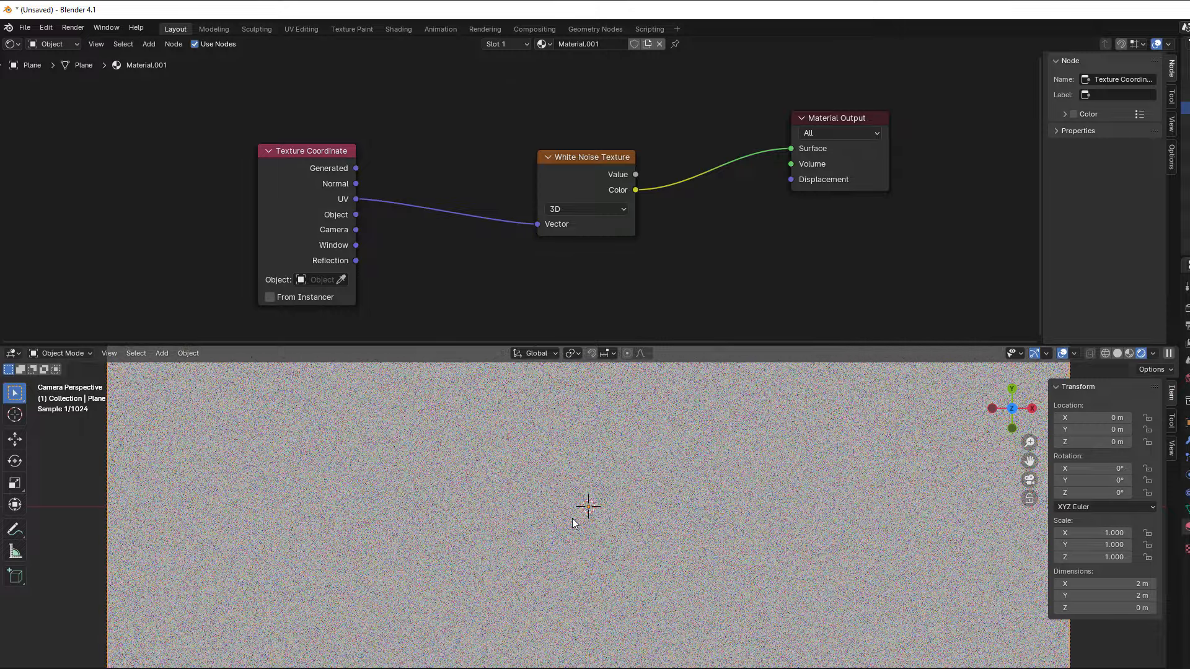
{"action": "scroll", "coordinate": [571, 518], "scroll_direction": "down", "scroll_amount": 4}
{"action": "scroll", "coordinate": [571, 518], "scroll_direction": "up", "scroll_amount": 4}
{"action": "scroll", "coordinate": [572, 518], "scroll_direction": "down", "scroll_amount": 4}
{"action": "scroll", "coordinate": [571, 518], "scroll_direction": "up", "scroll_amount": 6}
{"action": "scroll", "coordinate": [572, 518], "scroll_direction": "down", "scroll_amount": 2}
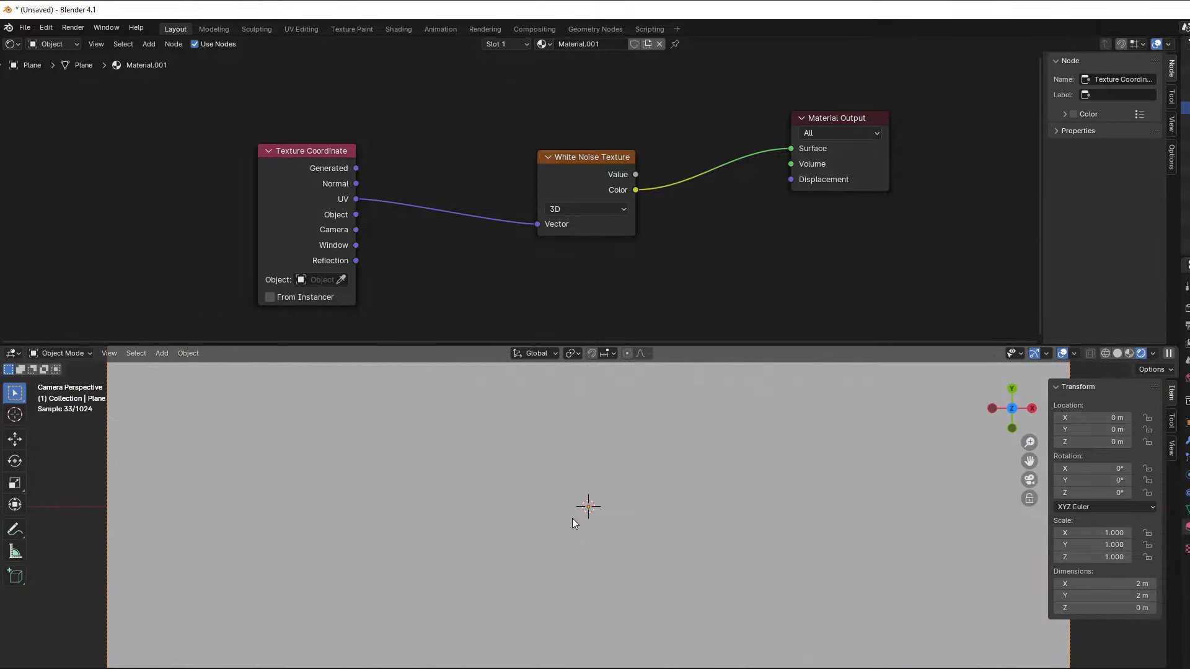
{"action": "scroll", "coordinate": [572, 518], "scroll_direction": "down", "scroll_amount": 4}
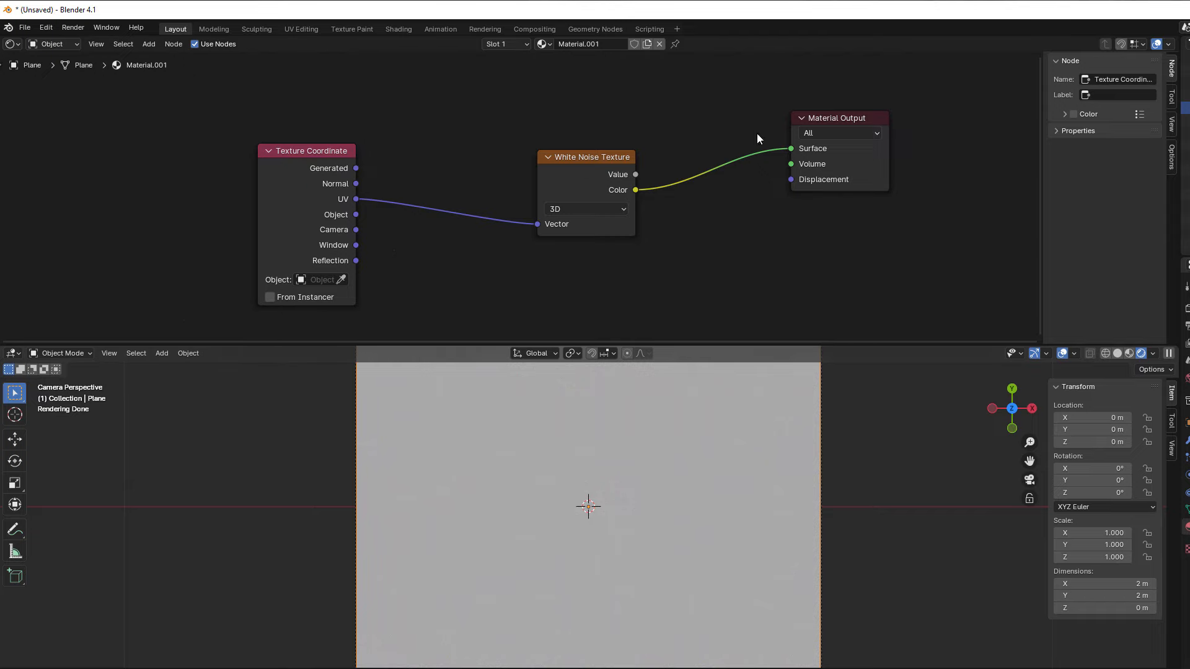
- Rearrange the three shader nodes to leave a wide gap between Texture Coordinate and White Noise Texture
{"action": "left_click_drag", "start_coordinate": [852, 115], "coordinate": [808, 150]}
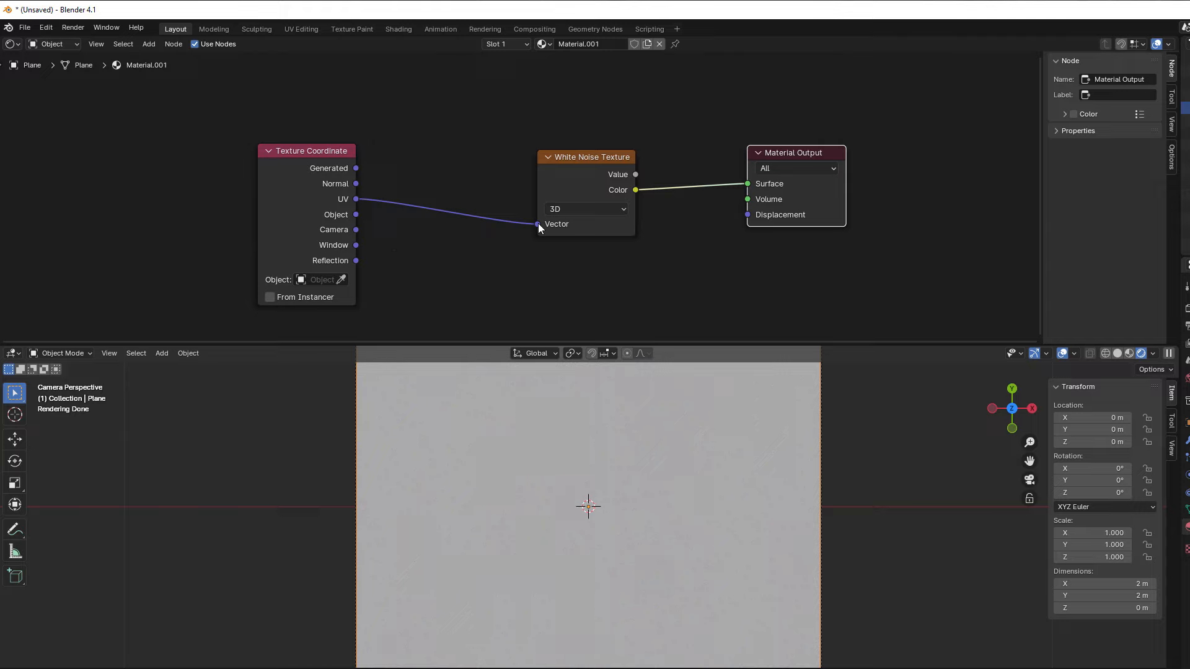
{"action": "left_click_drag", "start_coordinate": [340, 210], "coordinate": [395, 217]}
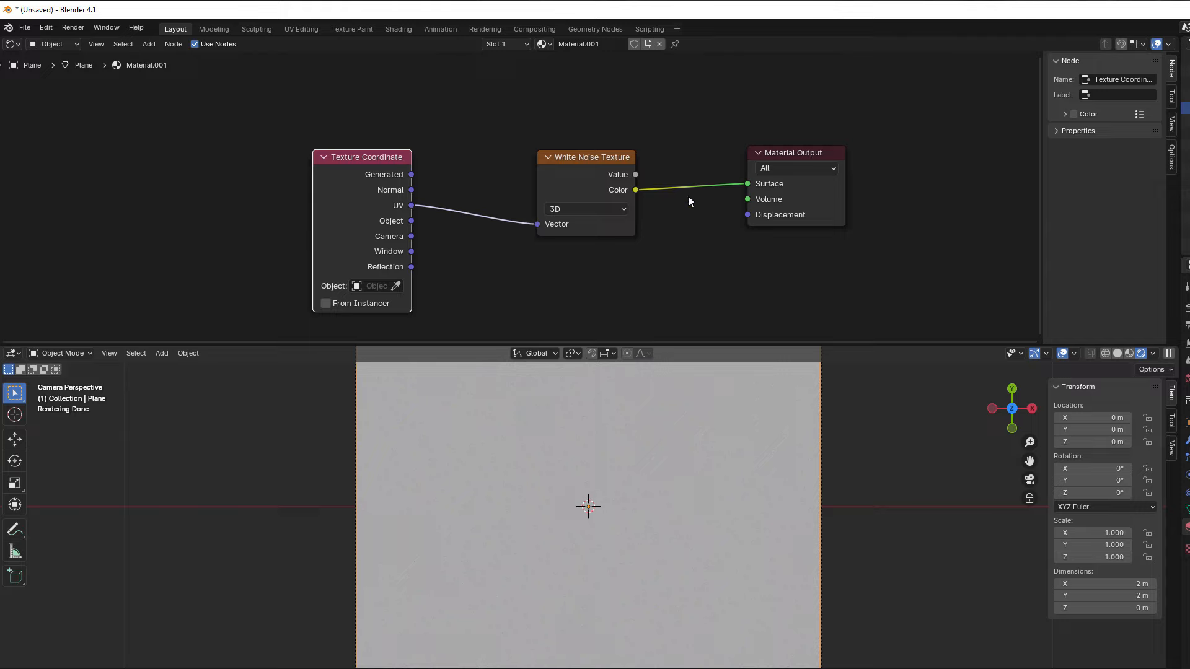
{"action": "left_click_drag", "start_coordinate": [576, 172], "coordinate": [588, 169]}
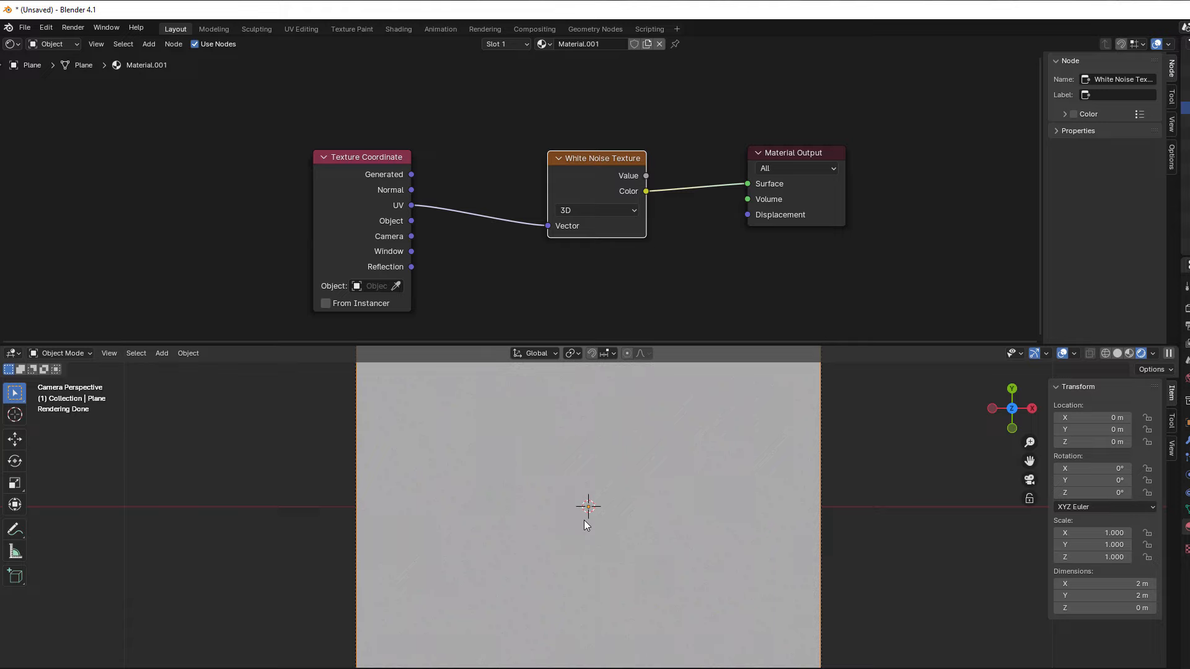
{"action": "left_click_drag", "start_coordinate": [393, 253], "coordinate": [389, 268]}
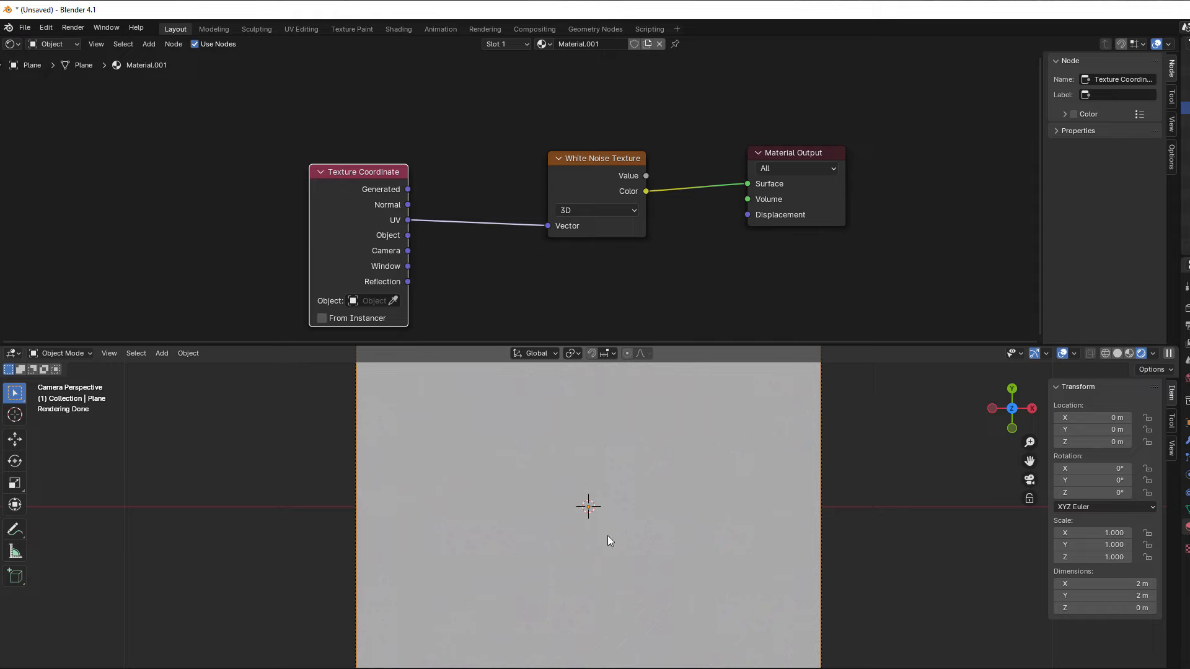
{"action": "left_click_drag", "start_coordinate": [341, 214], "coordinate": [278, 213]}
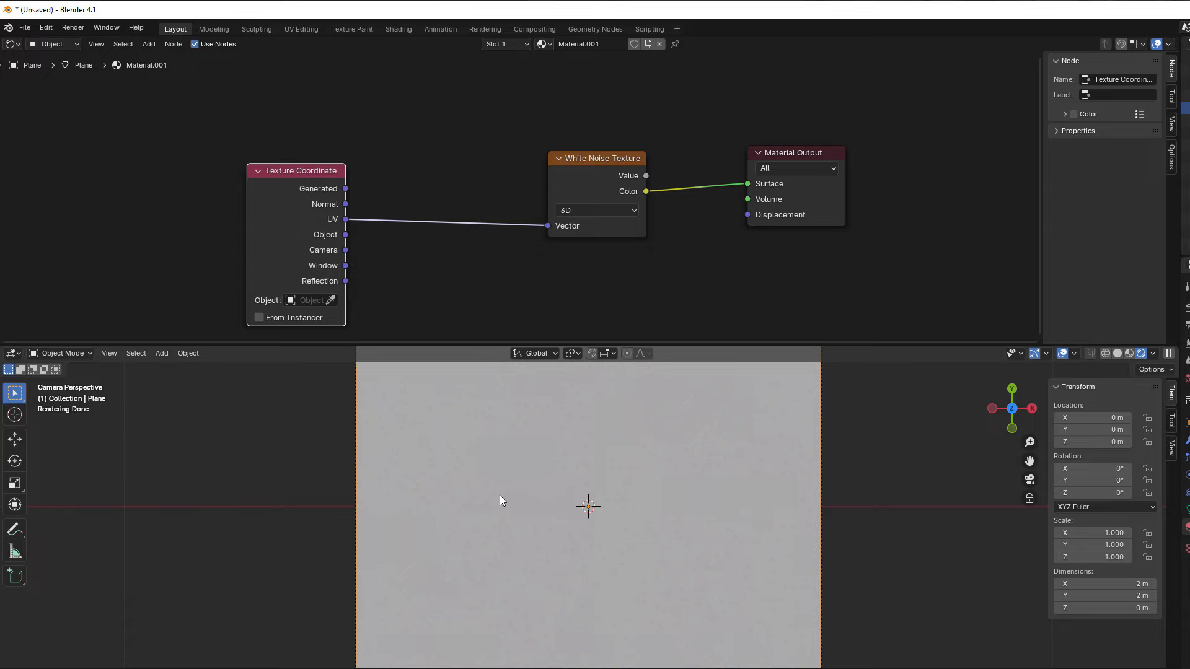
{"action": "left_click_drag", "start_coordinate": [306, 234], "coordinate": [261, 231]}
{"action": "left_click", "coordinate": [378, 262]}
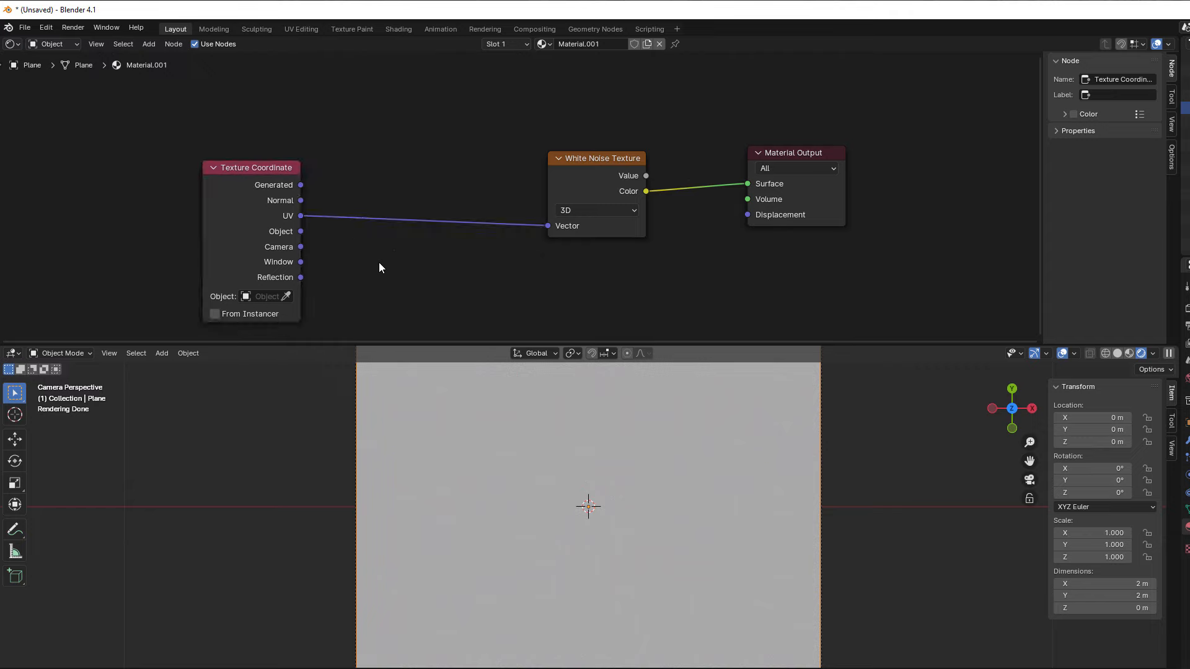
- Insert a Vector Math node between Texture Coordinate and White Noise Texture, set its operation to Snap, and tidy the node positions
{"action": "key", "text": "shift+a"}
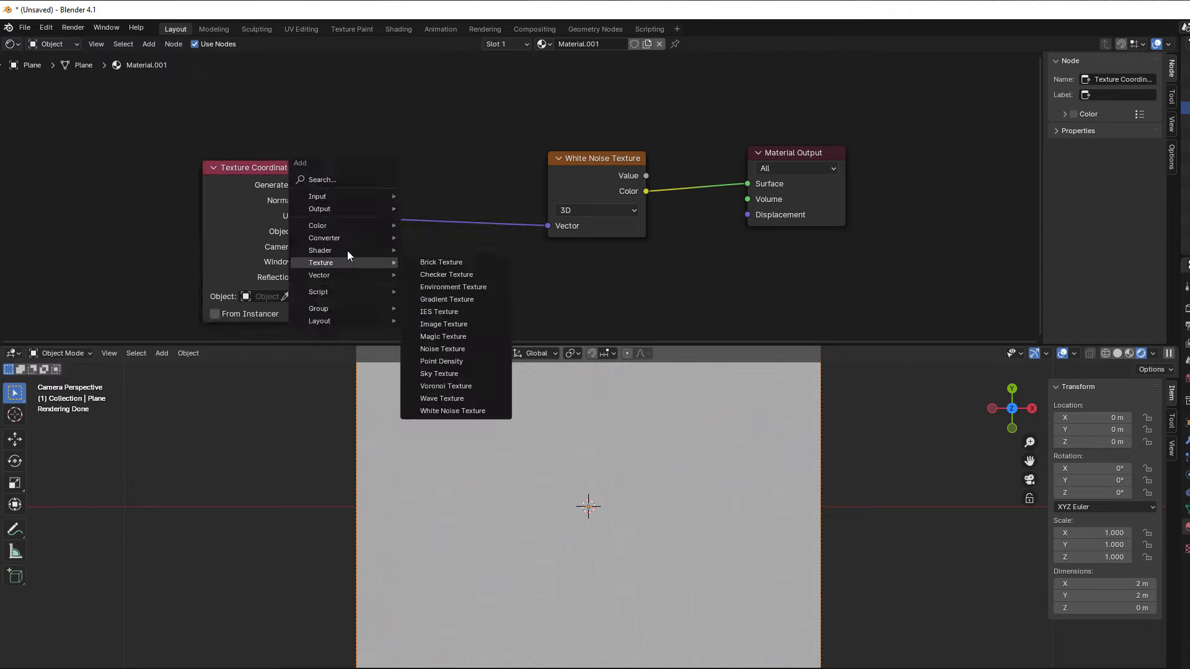
{"action": "mouse_move", "coordinate": [340, 237]}
{"action": "left_click", "coordinate": [445, 386]}
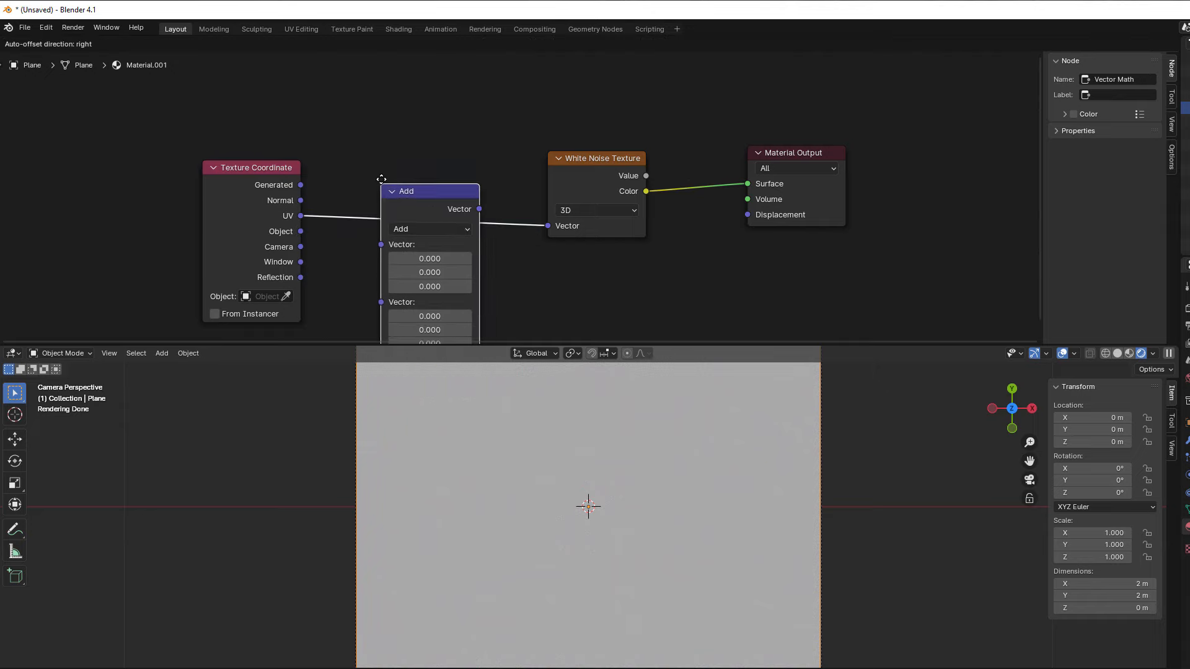
{"action": "left_click", "coordinate": [387, 193]}
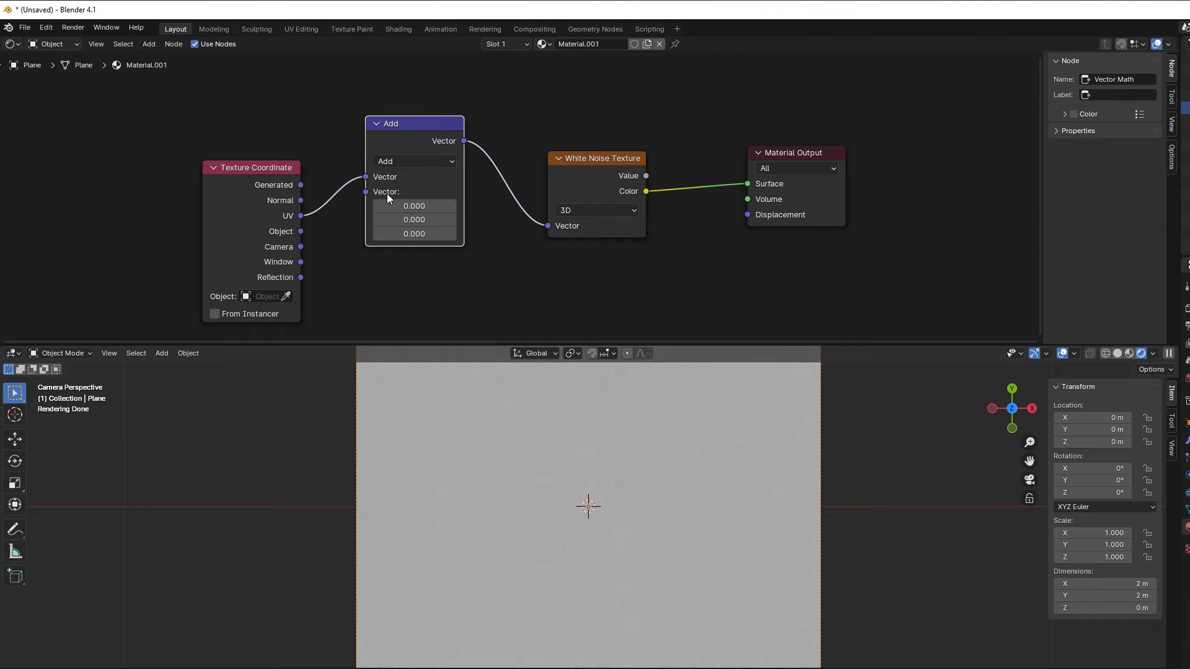
{"action": "left_click", "coordinate": [401, 161]}
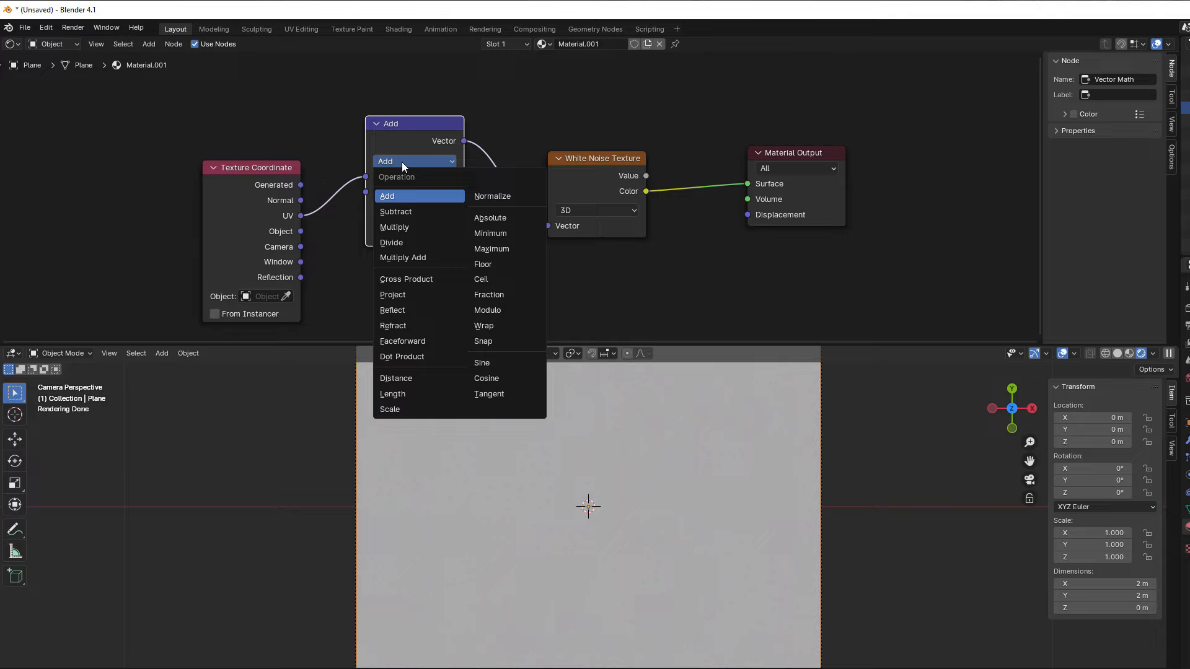
{"action": "left_click", "coordinate": [491, 340]}
{"action": "left_click_drag", "start_coordinate": [403, 134], "coordinate": [410, 185]}
{"action": "left_click_drag", "start_coordinate": [281, 183], "coordinate": [308, 166]}
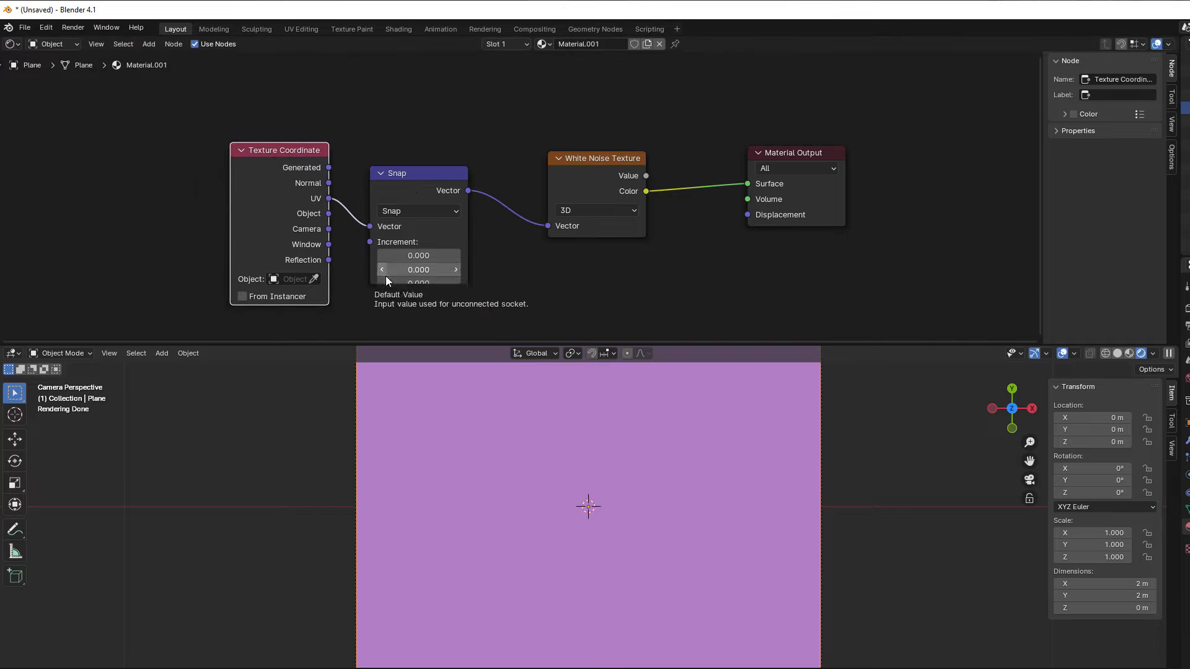
- Set the Snap node's X and Y increments to 0.100
{"action": "left_click", "coordinate": [456, 256]}
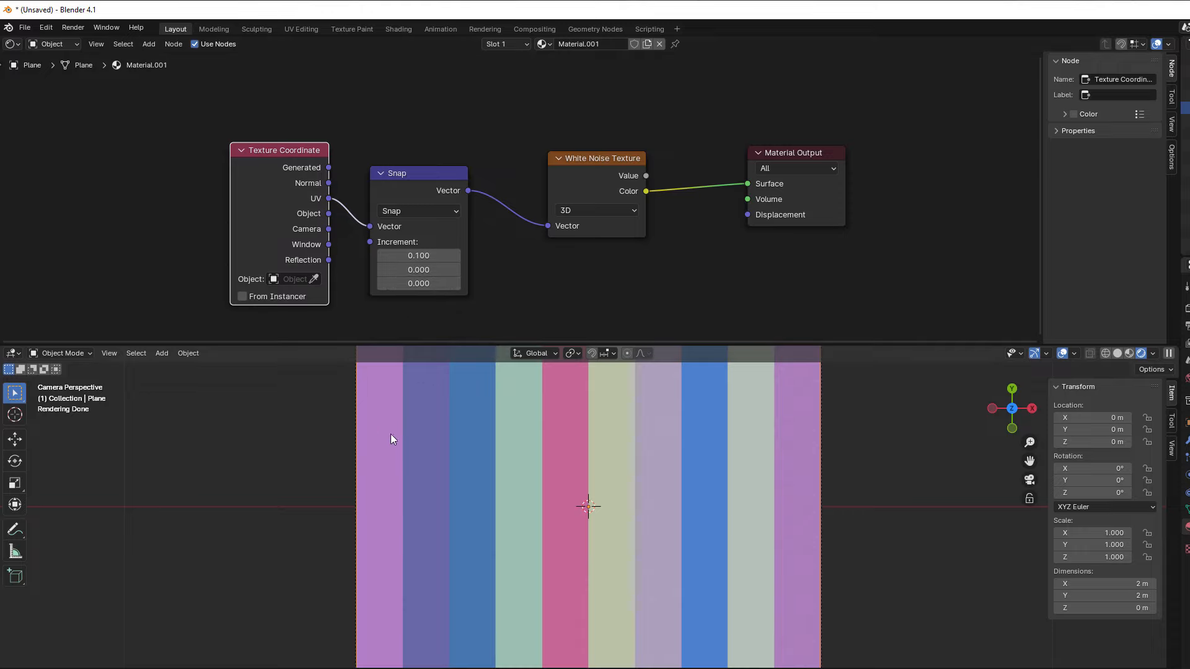
{"action": "left_click", "coordinate": [457, 270]}
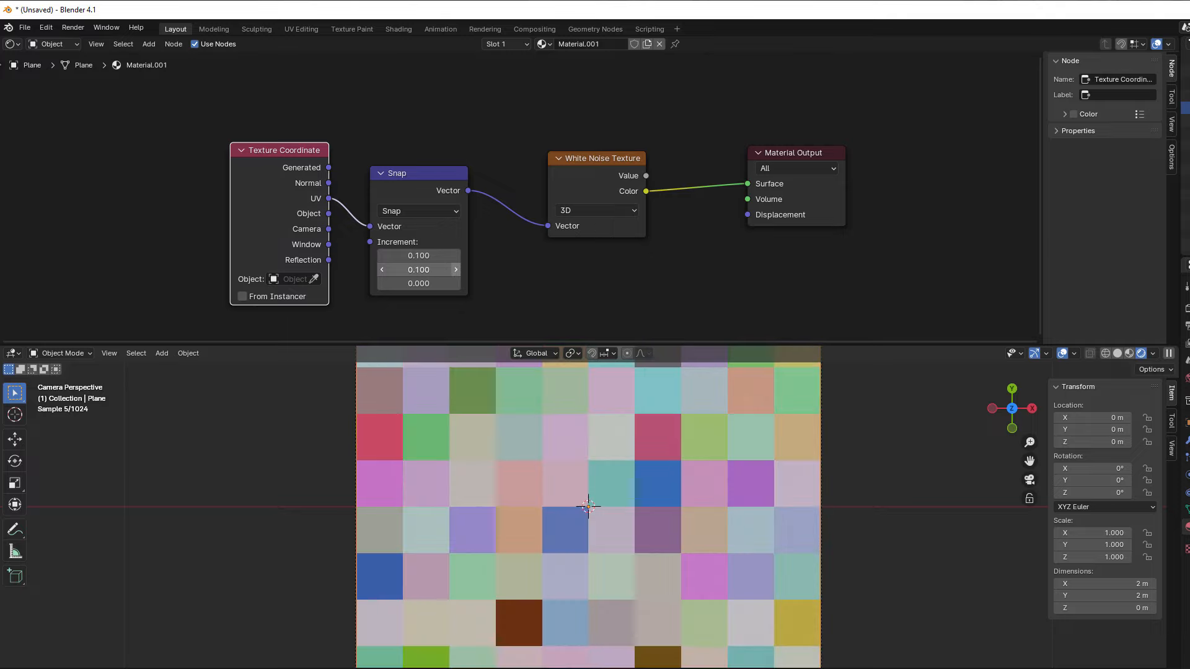
- Try the Snap node's Y increment at 0.200 and 0.300, and return it to 0.100
{"action": "left_click", "coordinate": [456, 270]}
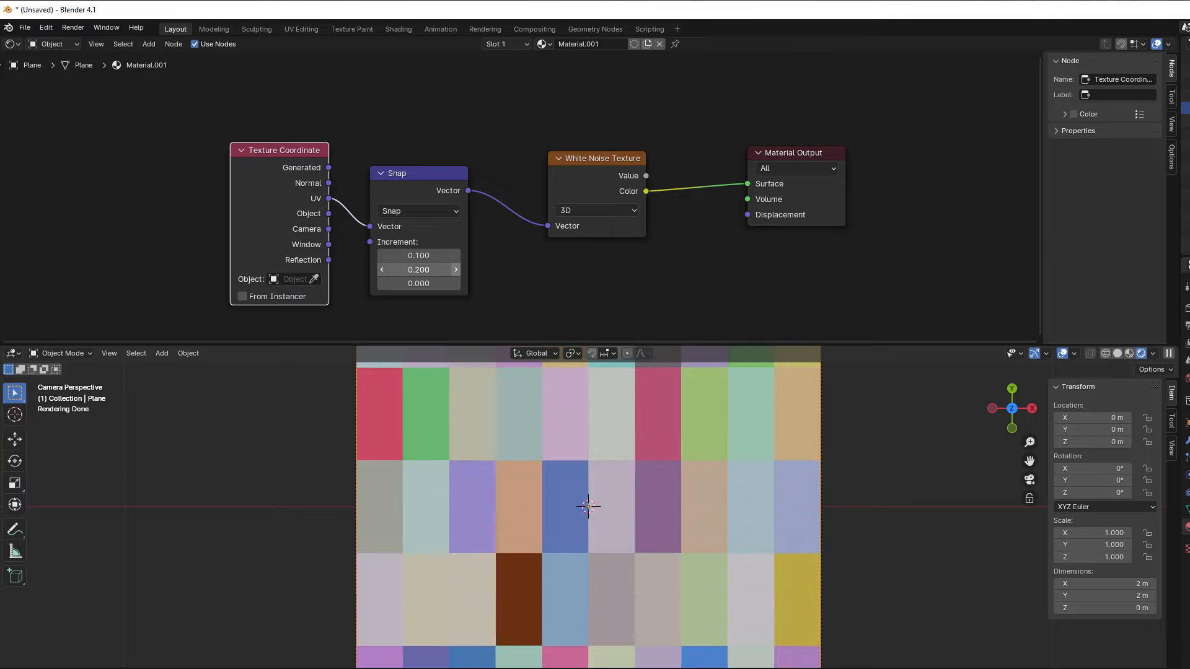
{"action": "left_click", "coordinate": [456, 270]}
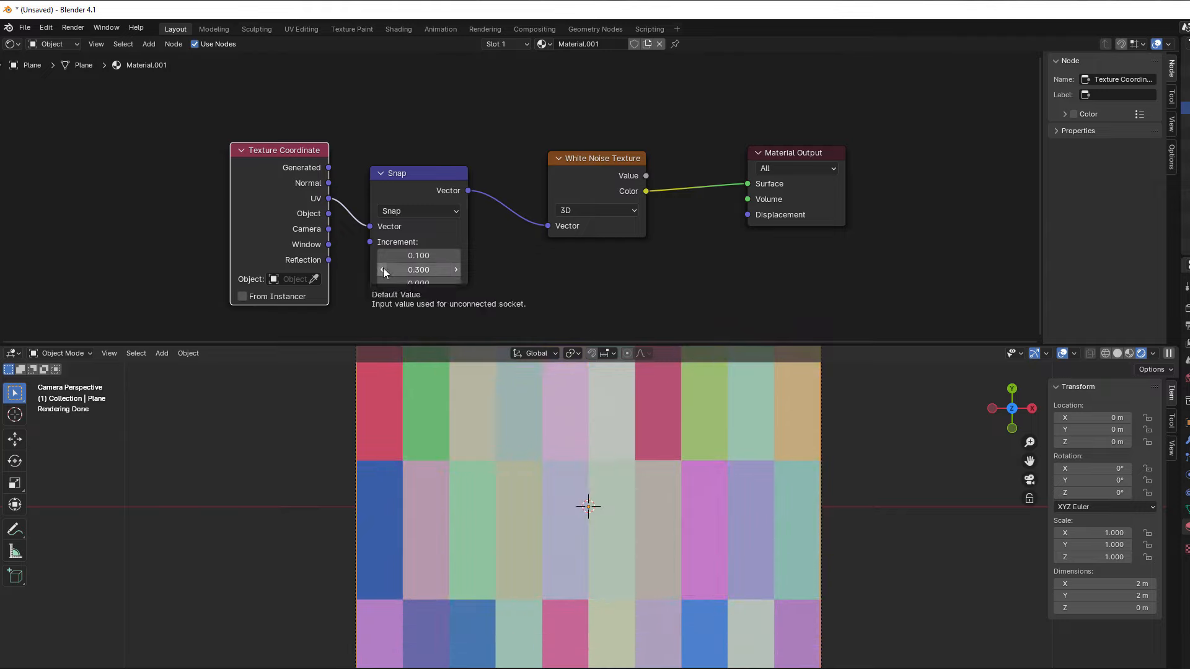
{"action": "left_click", "coordinate": [382, 270]}
{"action": "left_click", "coordinate": [383, 269]}
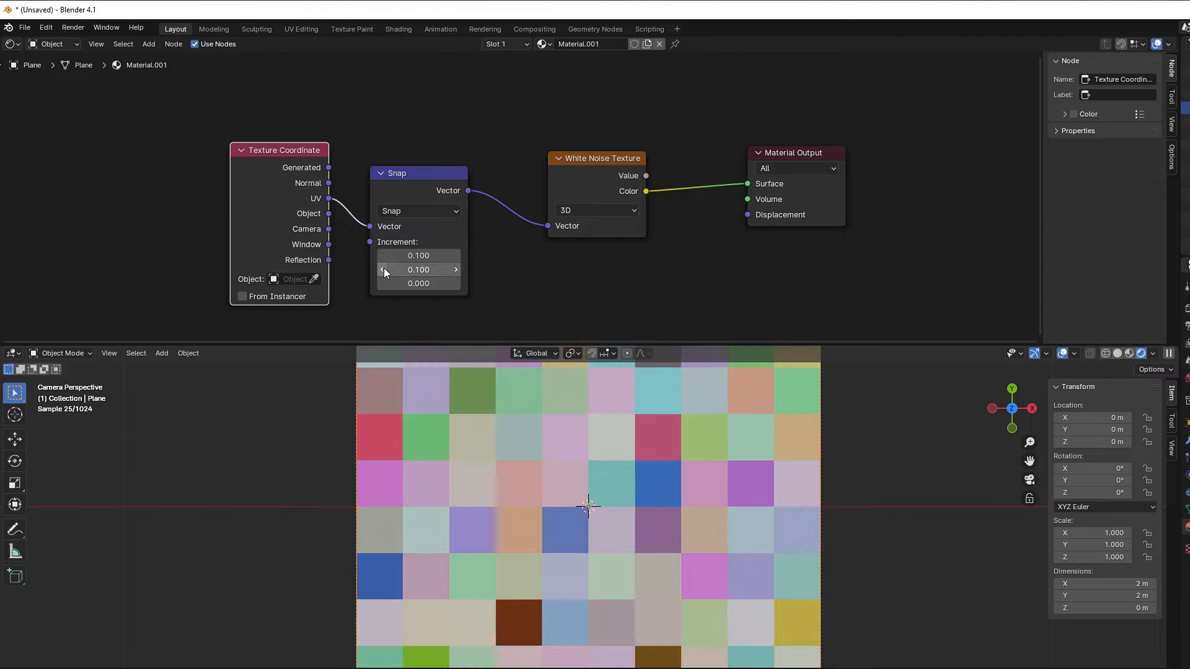
{"action": "scroll", "coordinate": [668, 507], "scroll_direction": "down", "scroll_amount": 2}
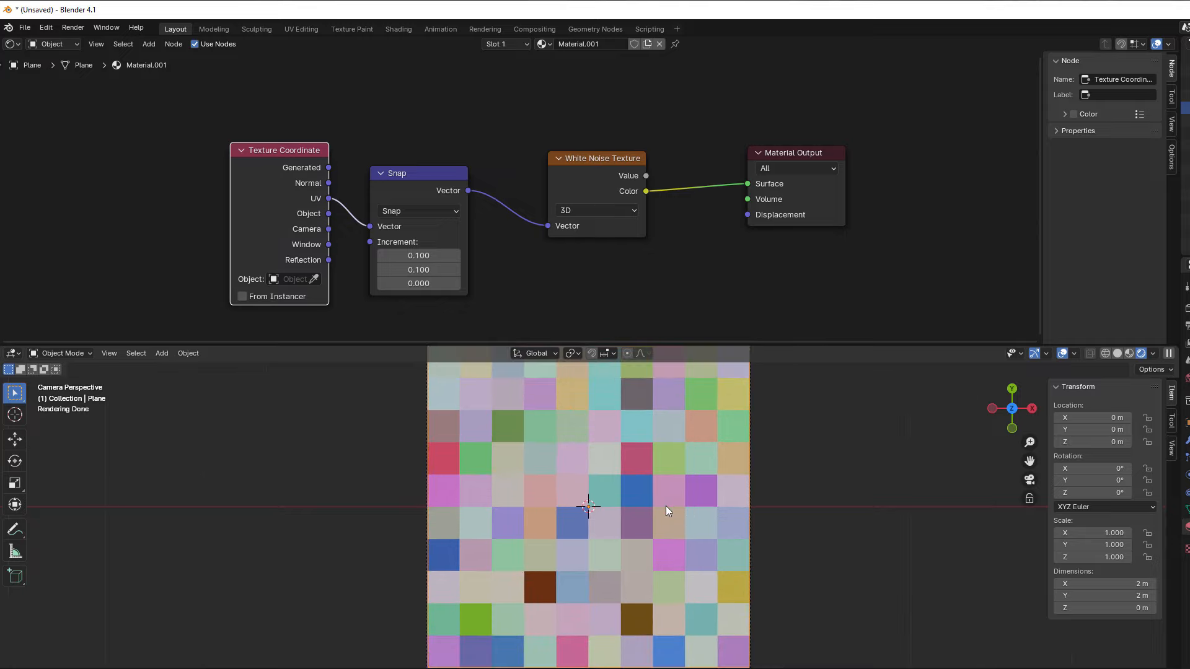
{"action": "scroll", "coordinate": [602, 512], "scroll_direction": "up", "scroll_amount": 2}
{"action": "scroll", "coordinate": [602, 512], "scroll_direction": "down", "scroll_amount": 2}
- Try the 4D, 1D, 2D and 3D dimension options of the White Noise Texture
{"action": "left_click", "coordinate": [588, 214]}
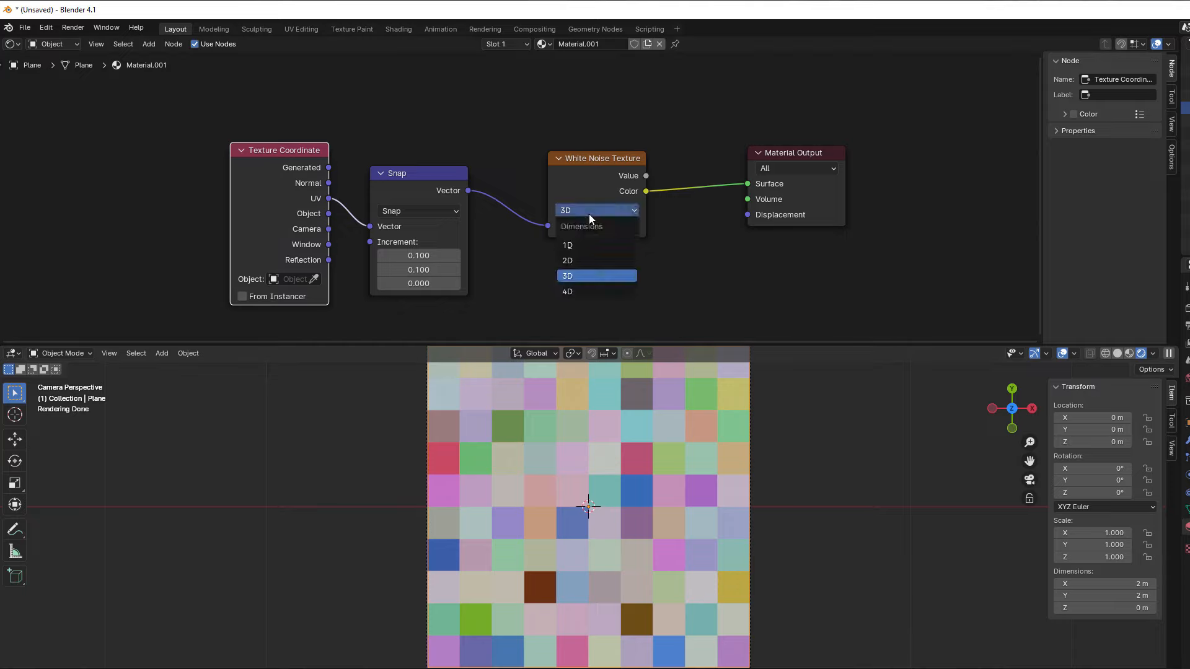
{"action": "left_click", "coordinate": [580, 291]}
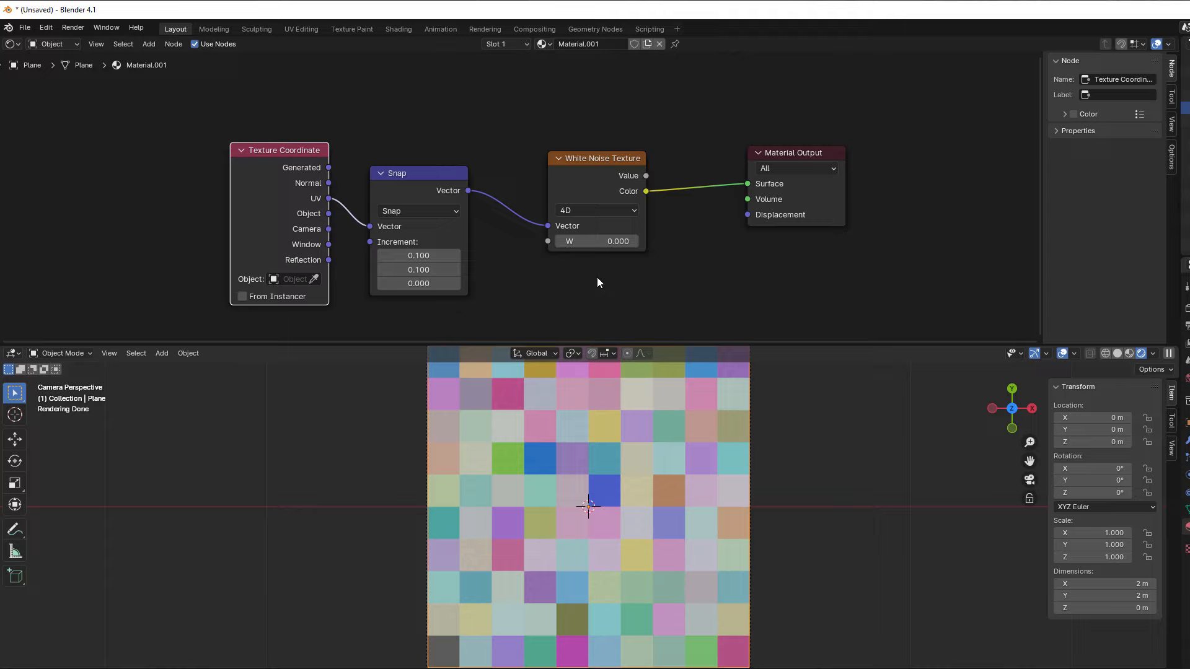
{"action": "left_click", "coordinate": [570, 210]}
{"action": "left_click", "coordinate": [576, 246]}
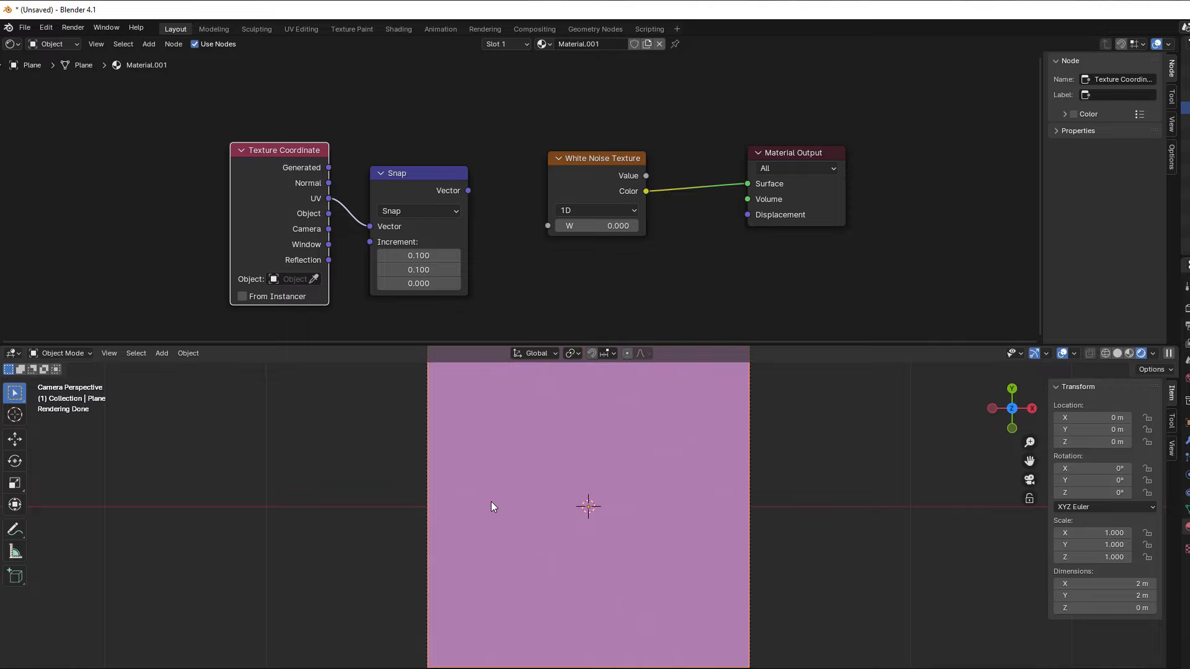
{"action": "left_click", "coordinate": [578, 211]}
{"action": "left_click", "coordinate": [571, 255]}
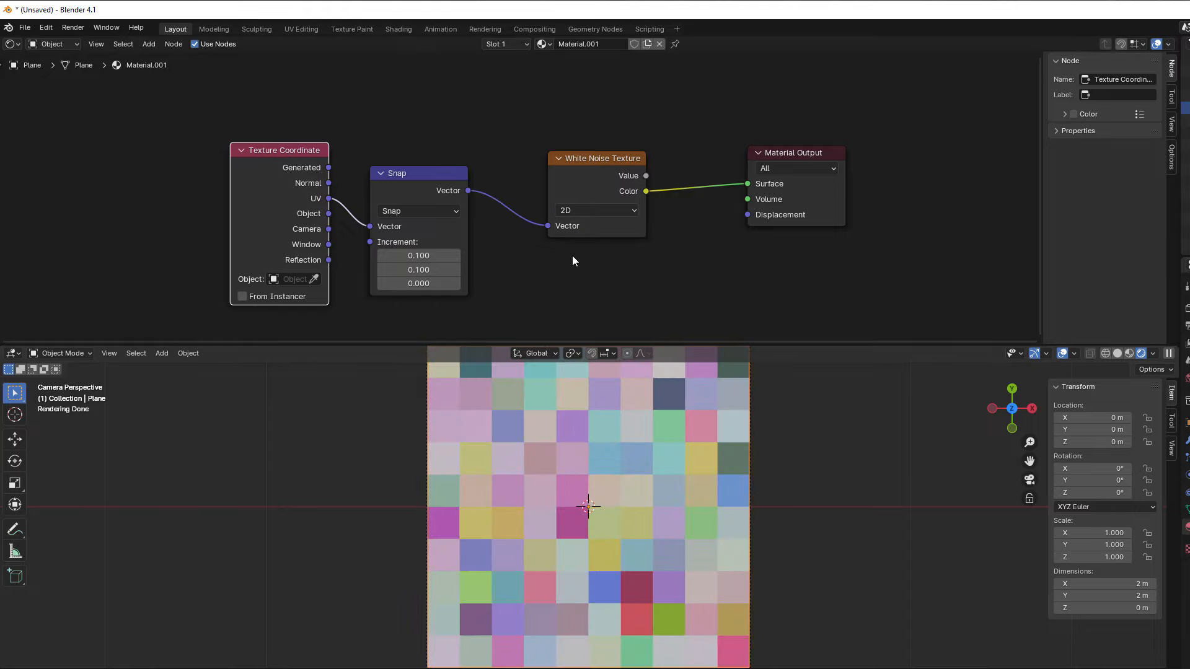
{"action": "left_click", "coordinate": [583, 210]}
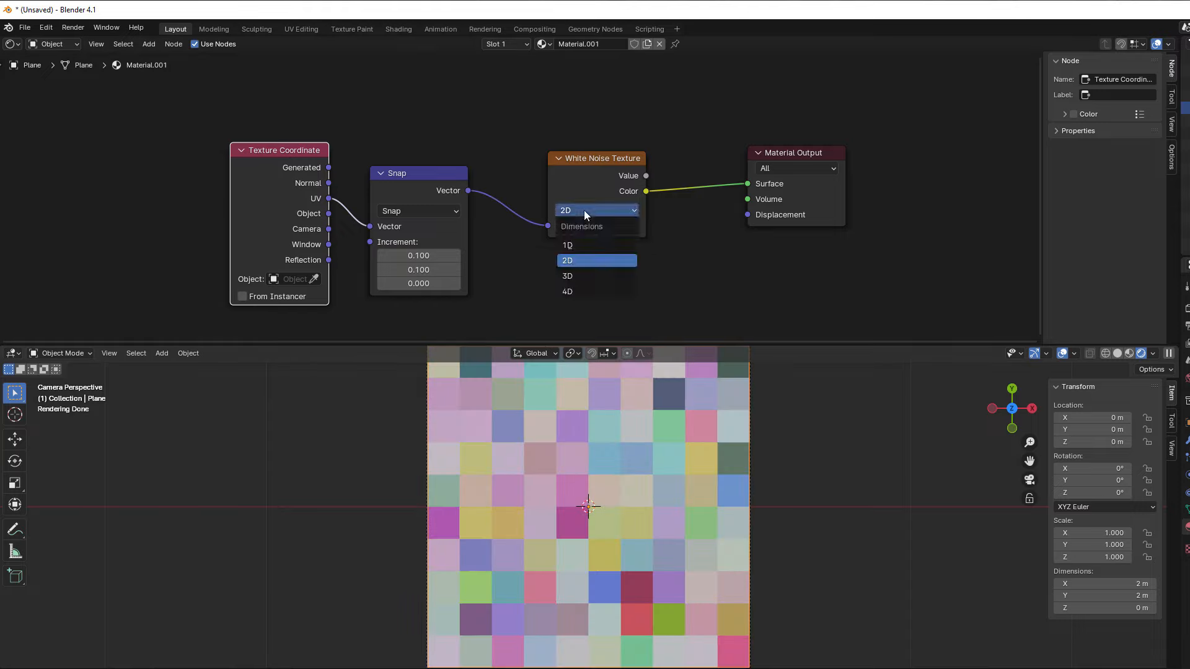
{"action": "left_click", "coordinate": [572, 277]}
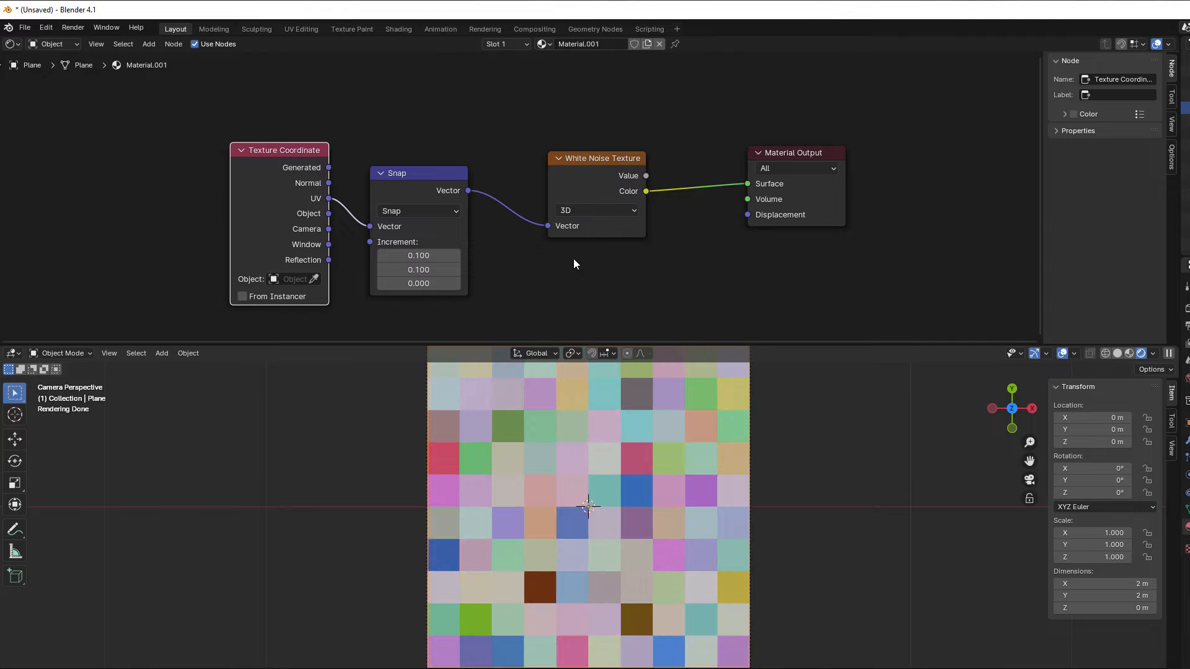
- Switch the White Noise Texture to 4D and set its W value to 0.500
{"action": "left_click", "coordinate": [583, 211]}
{"action": "left_click", "coordinate": [575, 290]}
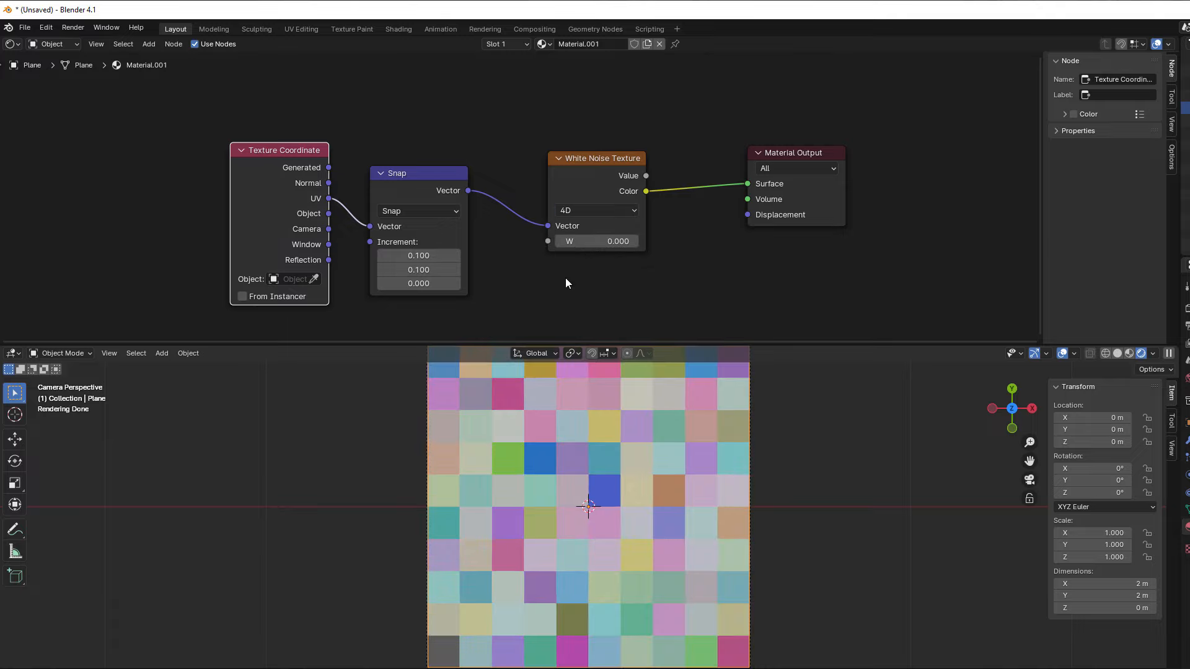
{"action": "mouse_move", "coordinate": [579, 242]}
{"action": "left_mouse_down"}
{"action": "mouse_move", "coordinate": [622, 243]}
{"action": "mouse_move", "coordinate": [598, 242]}
{"action": "left_mouse_up"}
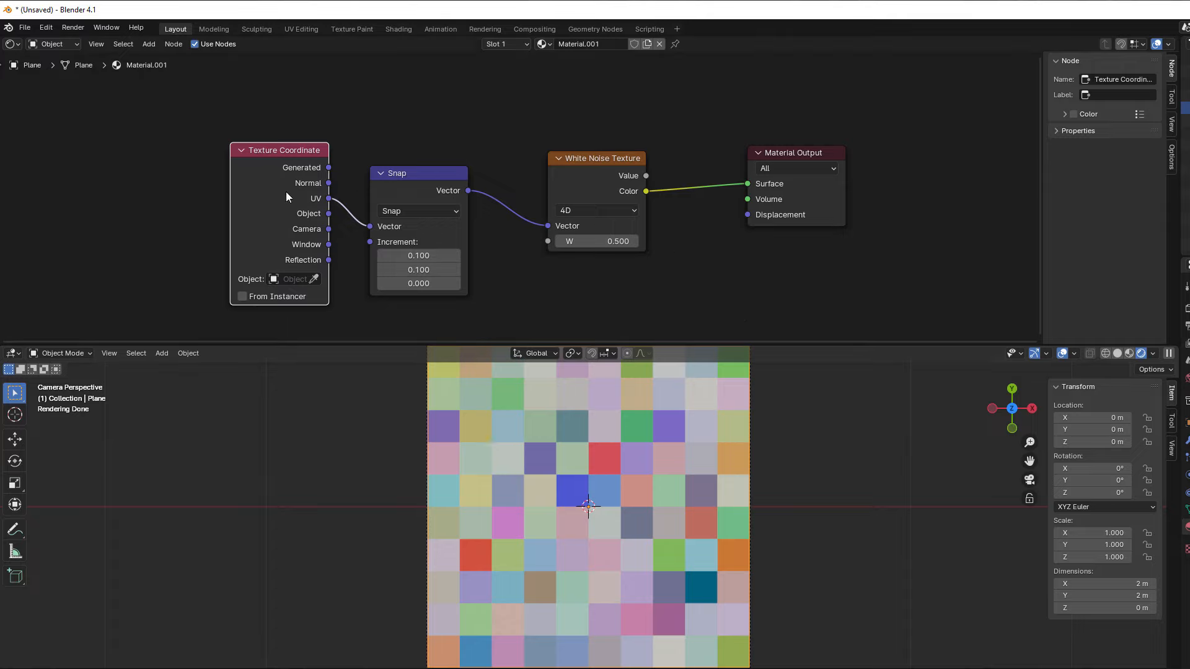
- Spread the nodes out, moving Texture Coordinate away from Snap and the White Noise Texture and Material Output together away from it
{"action": "left_click_drag", "start_coordinate": [285, 191], "coordinate": [219, 192]}
{"action": "left_click_drag", "start_coordinate": [390, 190], "coordinate": [414, 166]}
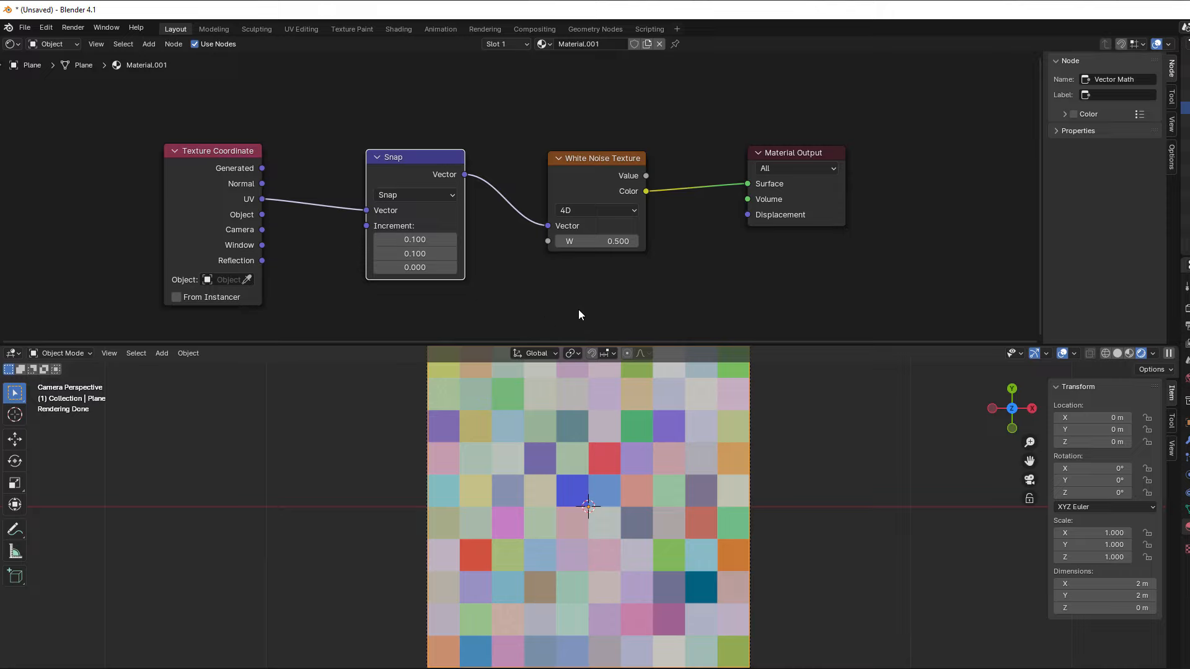
{"action": "left_click_drag", "start_coordinate": [582, 113], "coordinate": [775, 235]}
{"action": "left_click_drag", "start_coordinate": [592, 175], "coordinate": [675, 161]}
- Delete the Snap node between Texture Coordinate and the White Noise Texture
{"action": "left_click", "coordinate": [415, 157]}
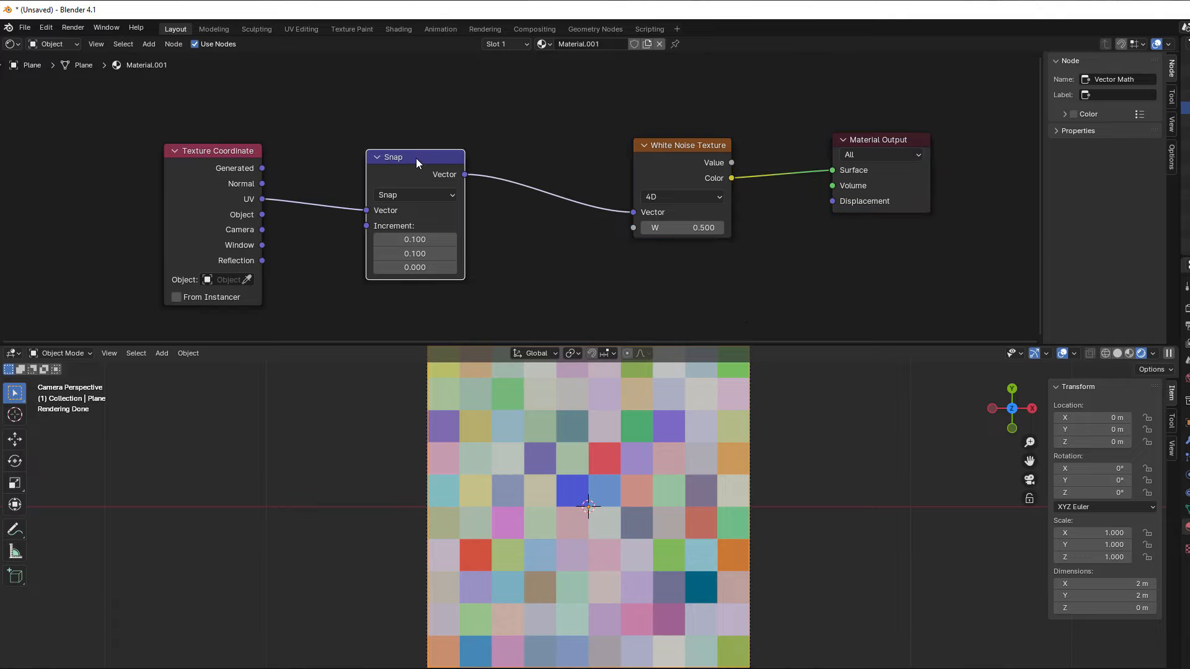
{"action": "key", "text": "x"}
{"action": "left_click_drag", "start_coordinate": [262, 199], "coordinate": [330, 214]}
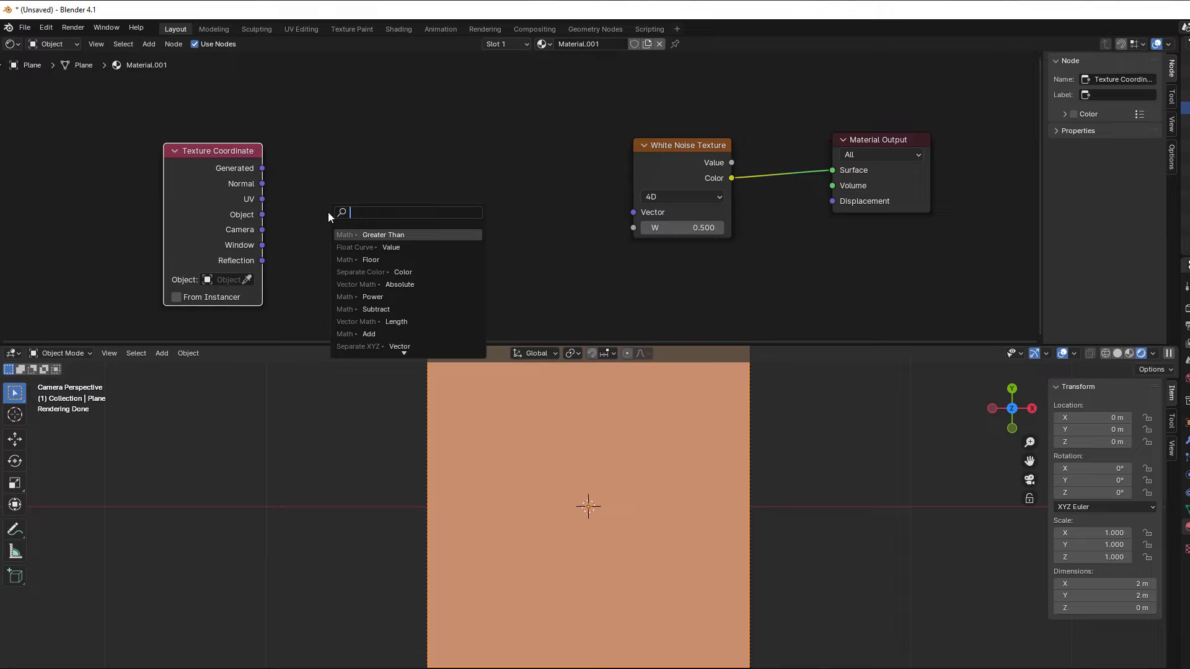
{"action": "type", "text": "sep"}
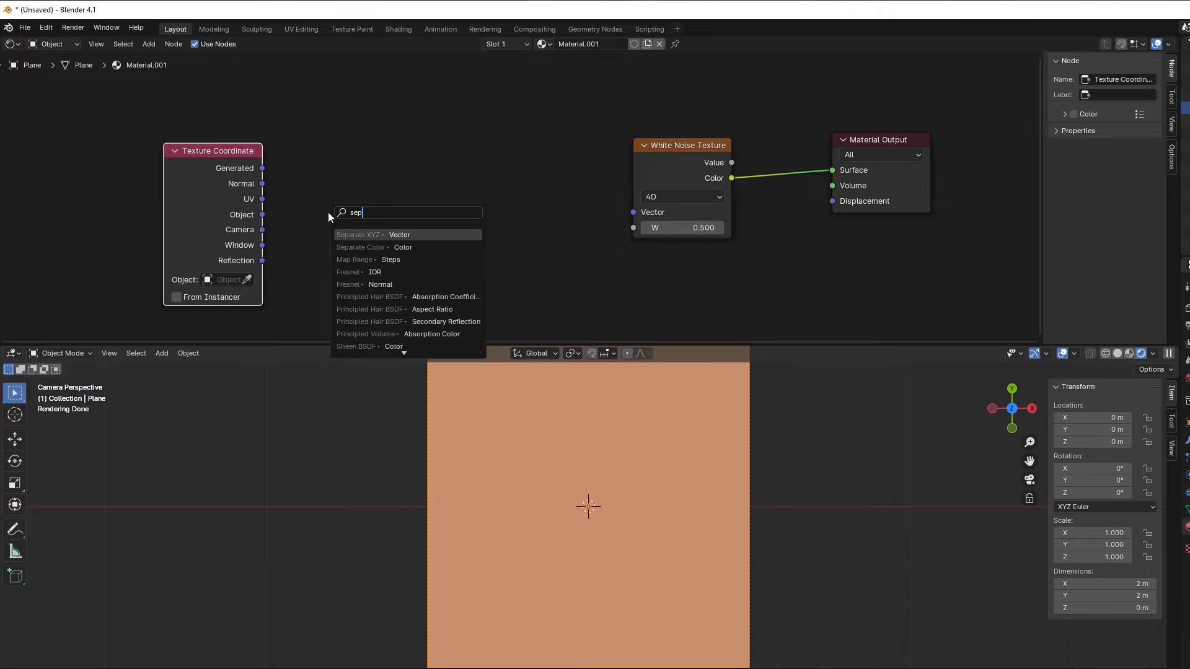
{"action": "left_click", "coordinate": [371, 235]}
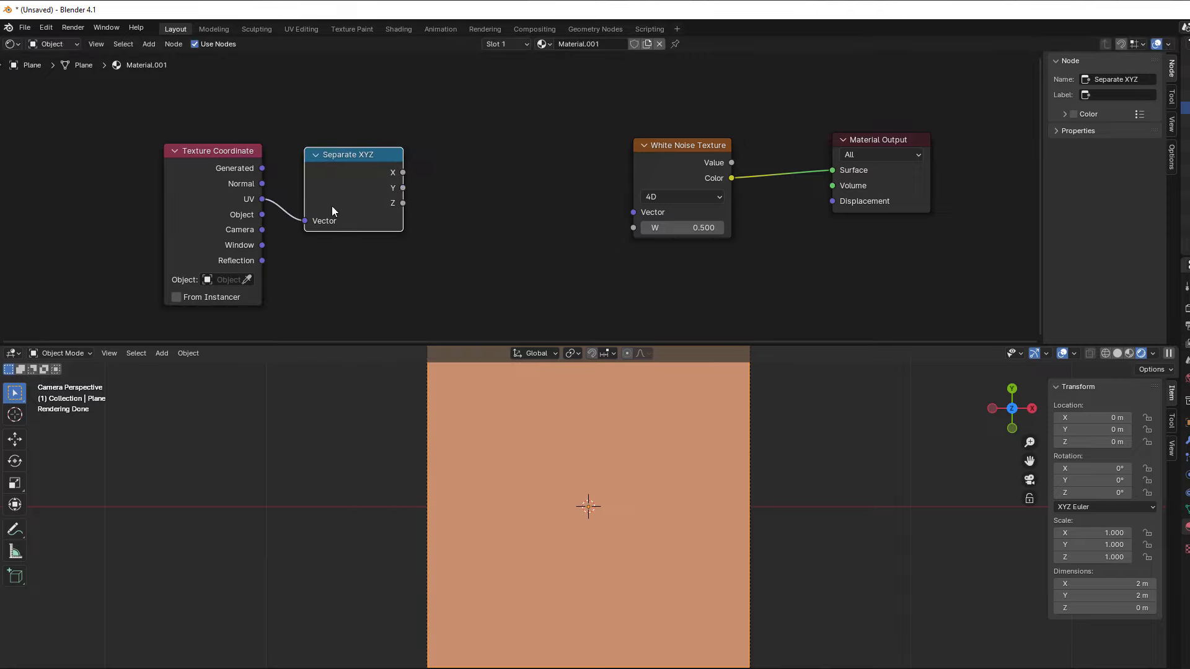
{"action": "left_click", "coordinate": [332, 206]}
{"action": "left_click_drag", "start_coordinate": [358, 197], "coordinate": [329, 207]}
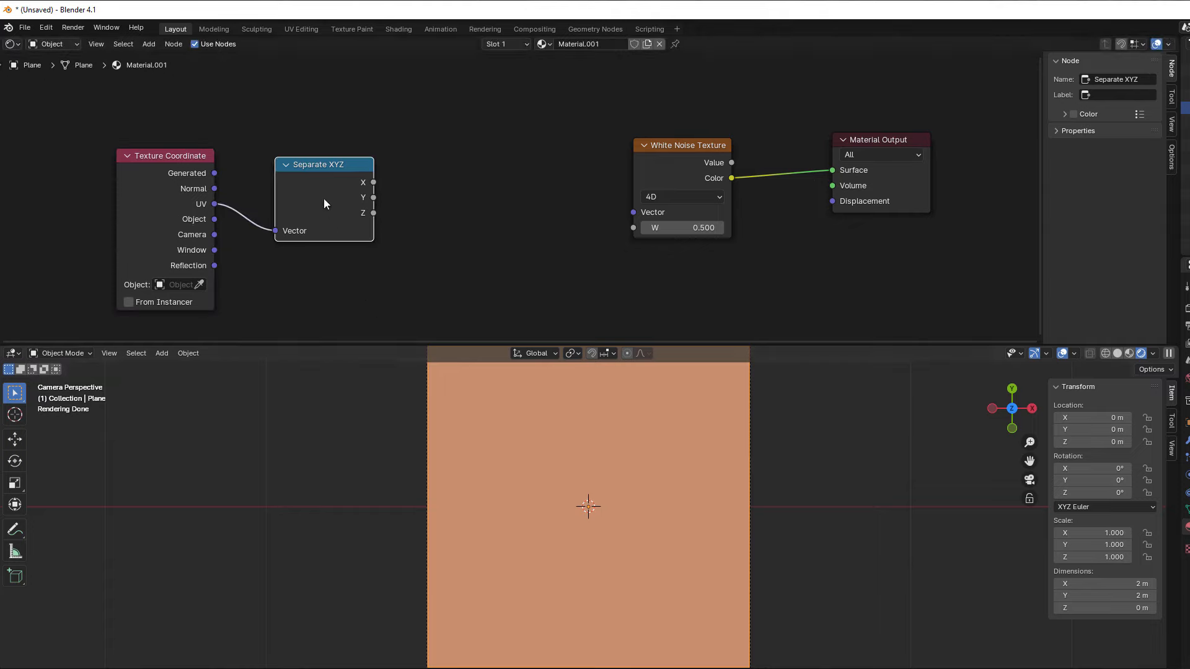
{"action": "key", "text": "x"}
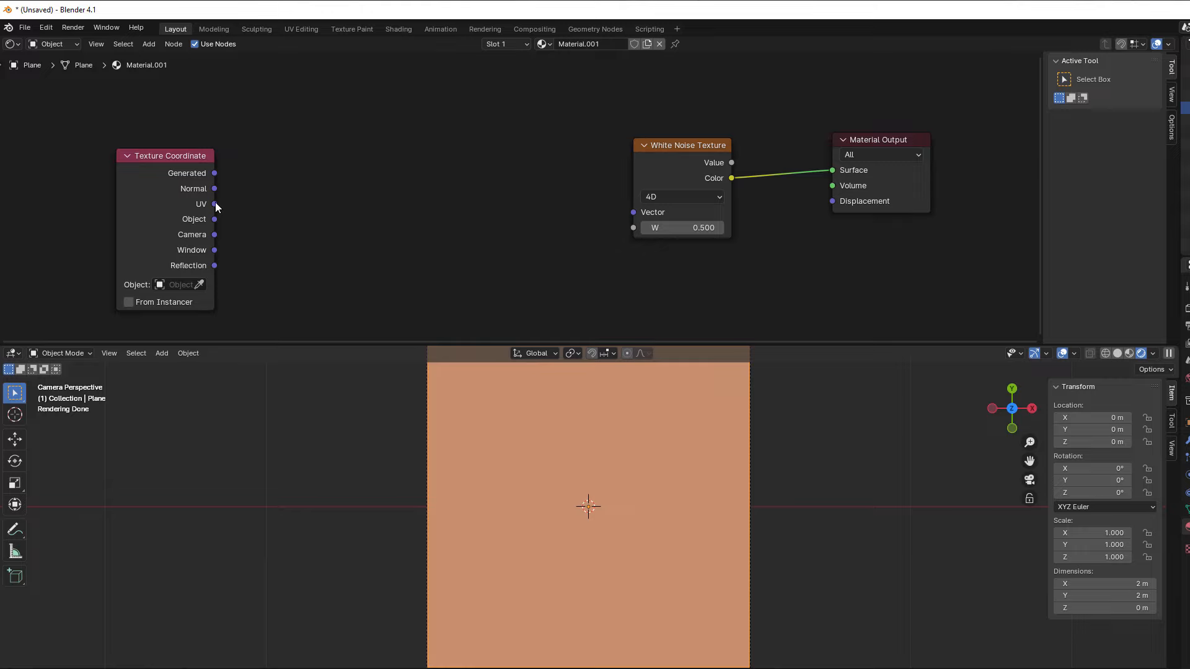
{"action": "left_click_drag", "start_coordinate": [295, 204], "coordinate": [296, 204]}
{"action": "type", "text": "A"}
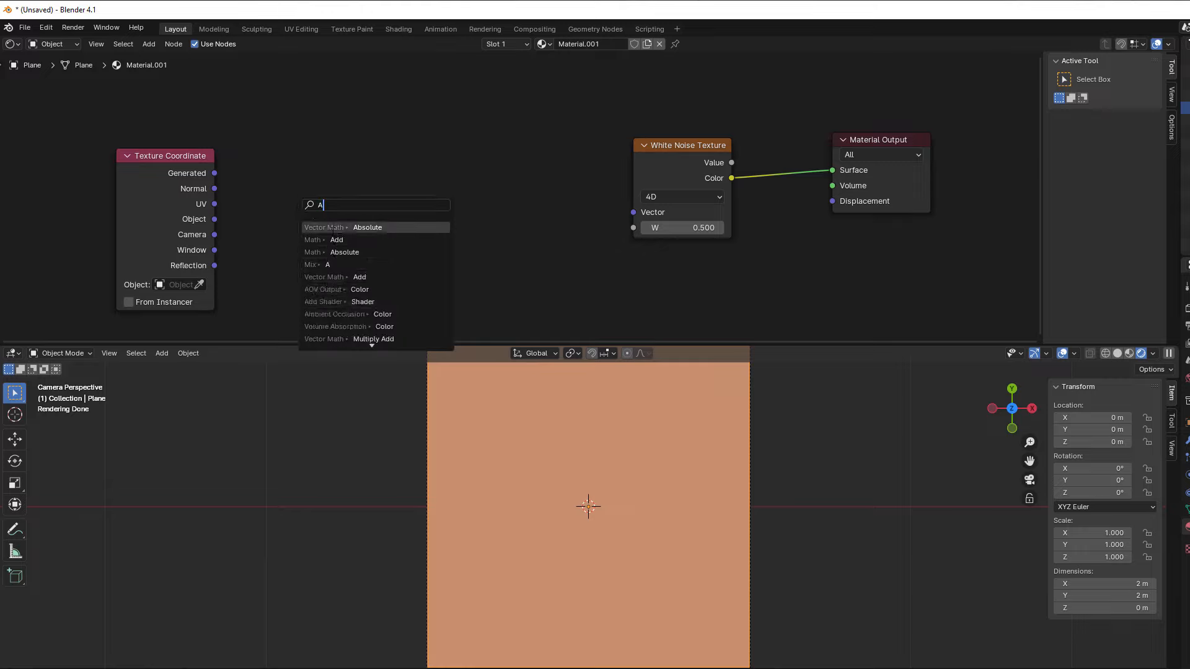
{"action": "key", "text": "BackSpace"}
{"action": "key", "text": "Escape"}
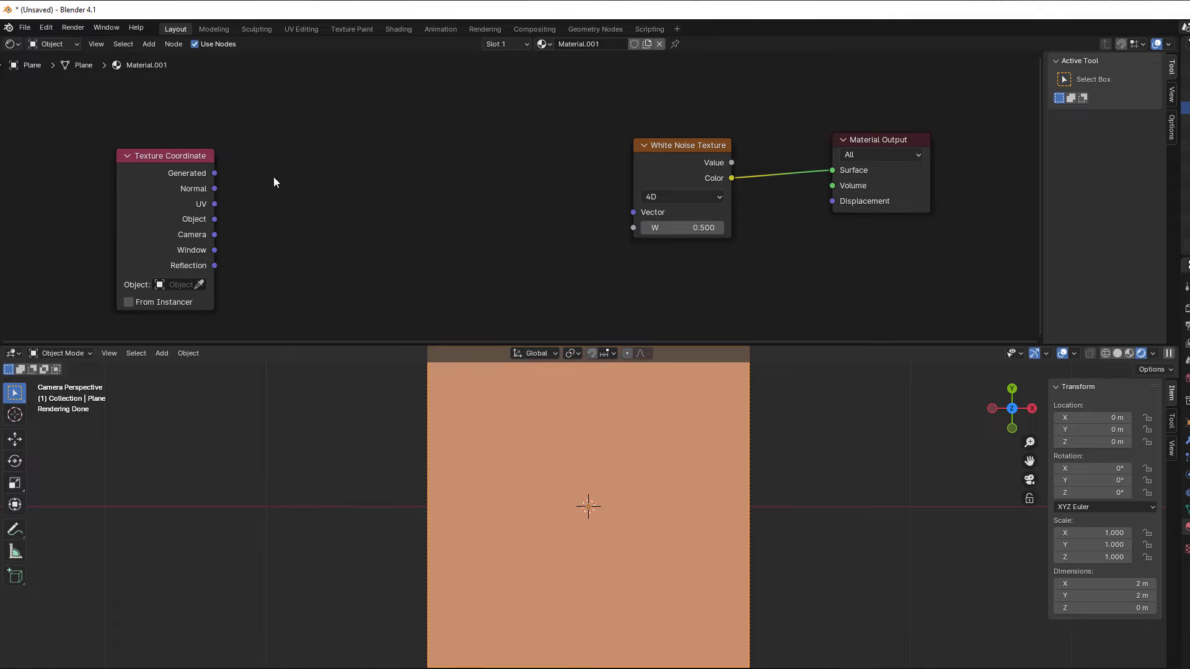
- Add a Vector Math node set to Subtract beside Texture Coordinate and place a duplicate of it next to it
{"action": "key", "text": "shift+a"}
{"action": "mouse_move", "coordinate": [277, 185]}
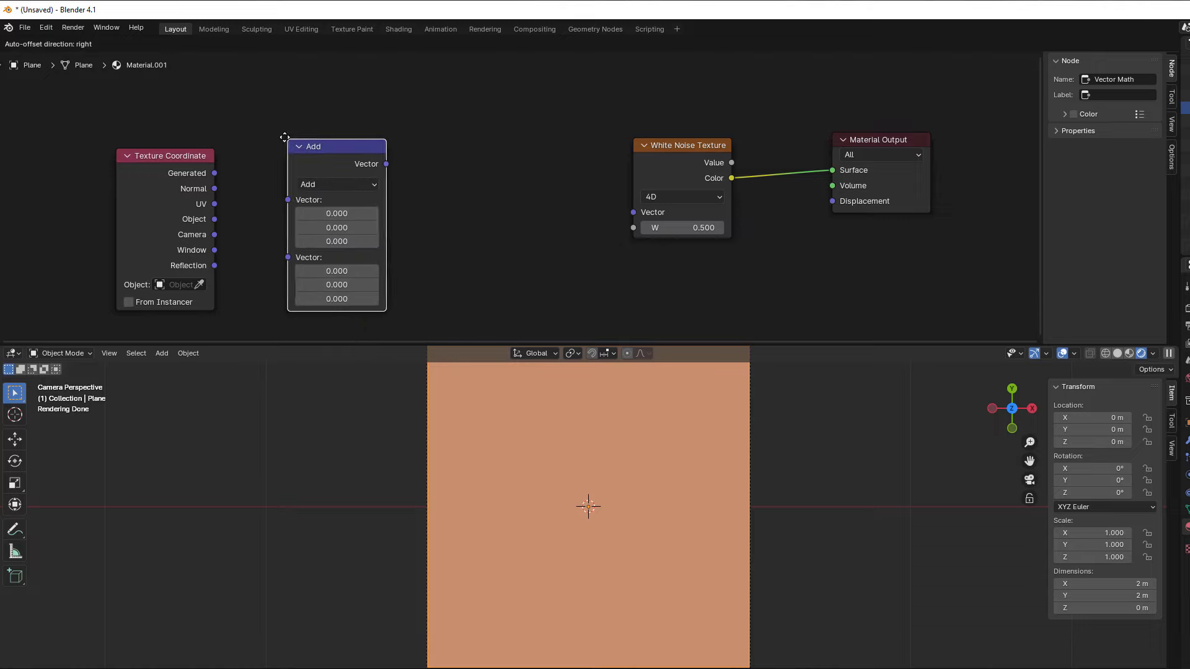
{"action": "left_click", "coordinate": [289, 137]}
{"action": "left_click", "coordinate": [301, 163]}
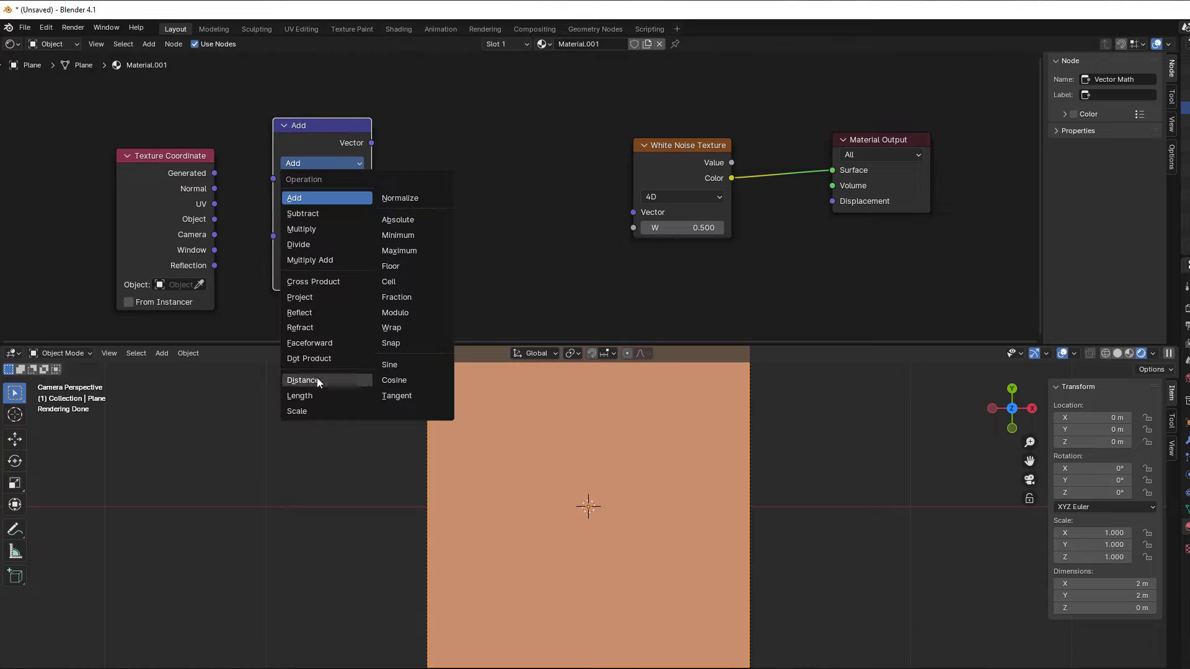
{"action": "left_click", "coordinate": [306, 216]}
{"action": "key", "text": "shift+d"}
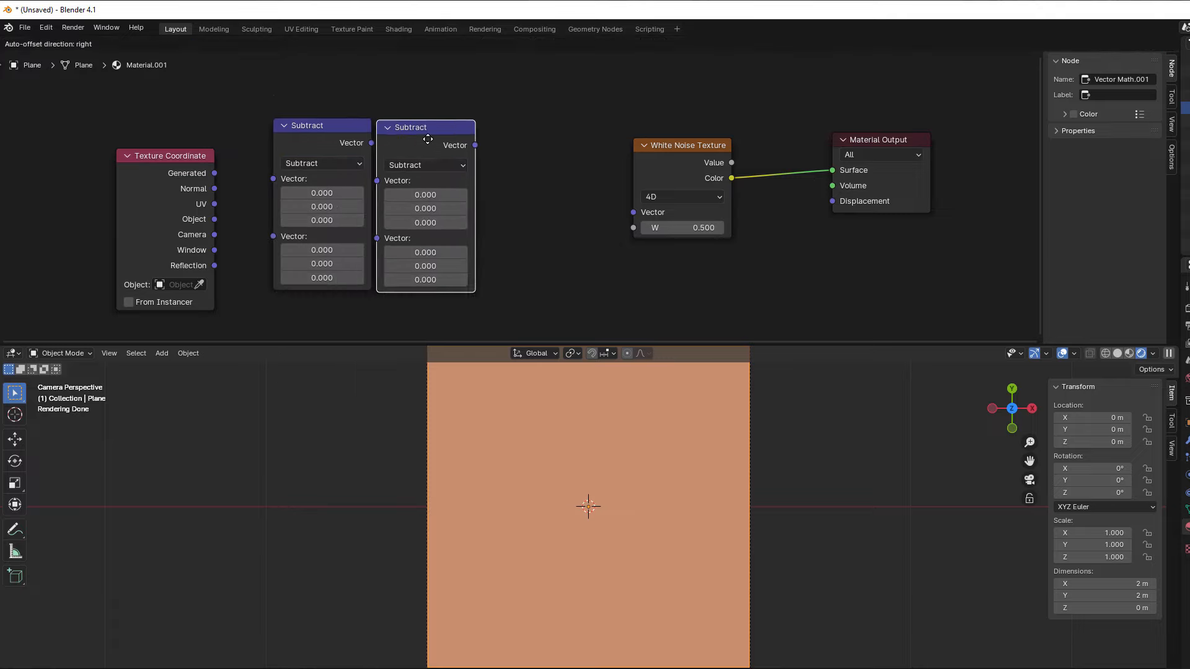
{"action": "left_click", "coordinate": [441, 140]}
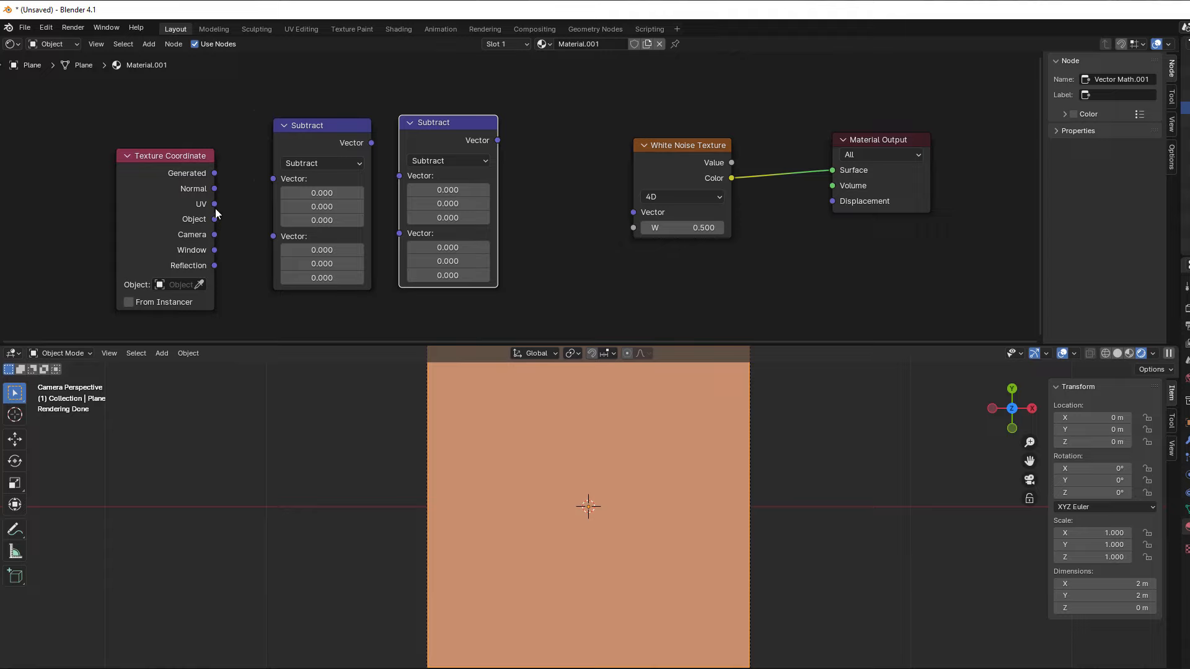
- Connect the UV output to the first Subtract node and set its X and Y subtraction values to 0.5
{"action": "left_click_drag", "start_coordinate": [215, 204], "coordinate": [273, 179]}
{"action": "left_click_drag", "start_coordinate": [296, 227], "coordinate": [335, 206]}
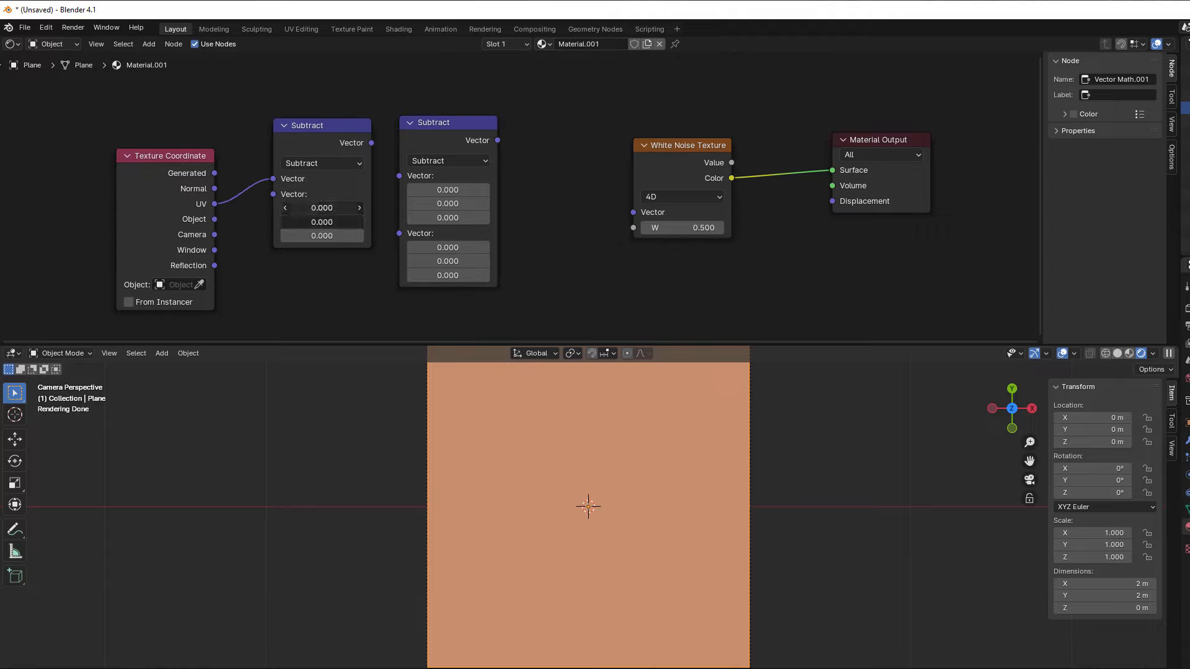
{"action": "type", "text": "0.5"}
{"action": "key", "text": "Return"}
- Feed the Subtract result into the duplicated node, switch that node to Multiply and set its X and Y factors to 2
{"action": "left_click_drag", "start_coordinate": [372, 143], "coordinate": [444, 219]}
{"action": "left_click", "coordinate": [431, 160]}
{"action": "left_click", "coordinate": [440, 229]}
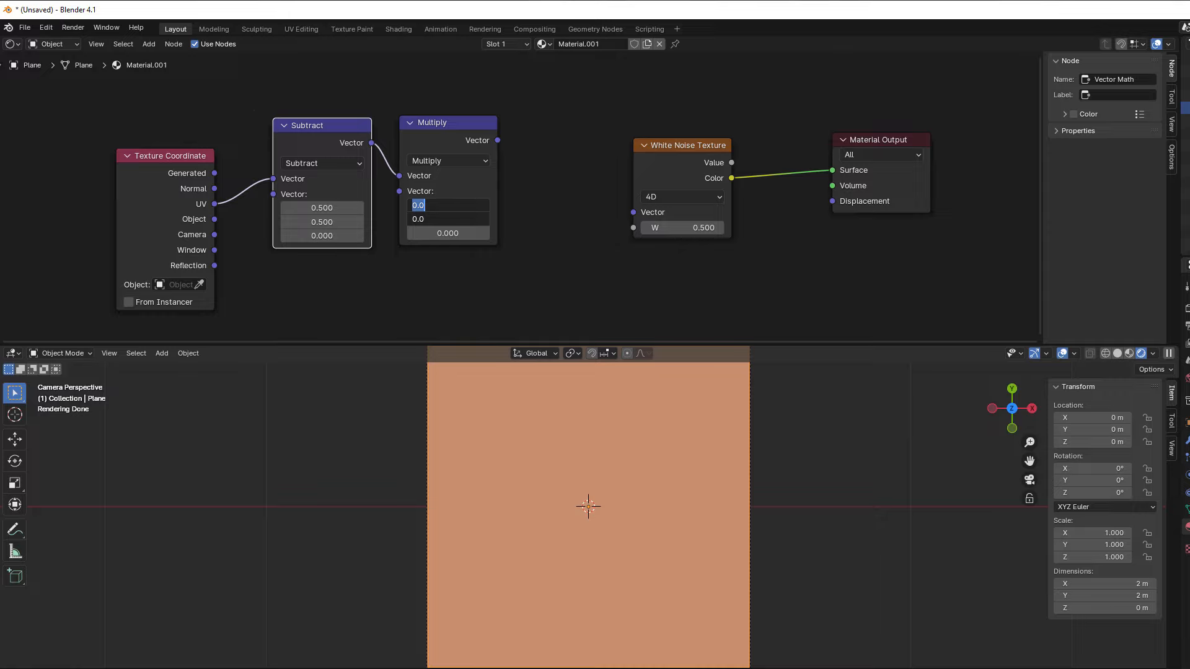
{"action": "type", "text": "2"}
{"action": "key", "text": "Return"}
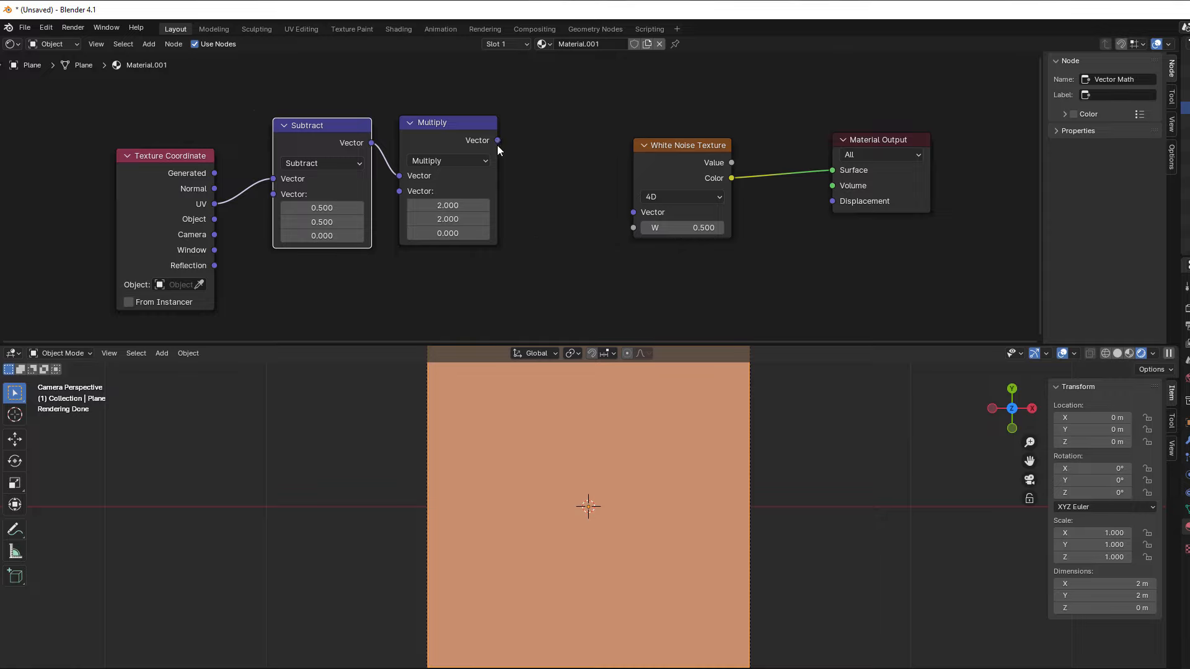
- Add a Vector Math Length node fed by Multiply and shift the whole coordinate chain away from the White Noise Texture
{"action": "left_click_drag", "start_coordinate": [498, 141], "coordinate": [533, 209]}
{"action": "type", "text": "len"}
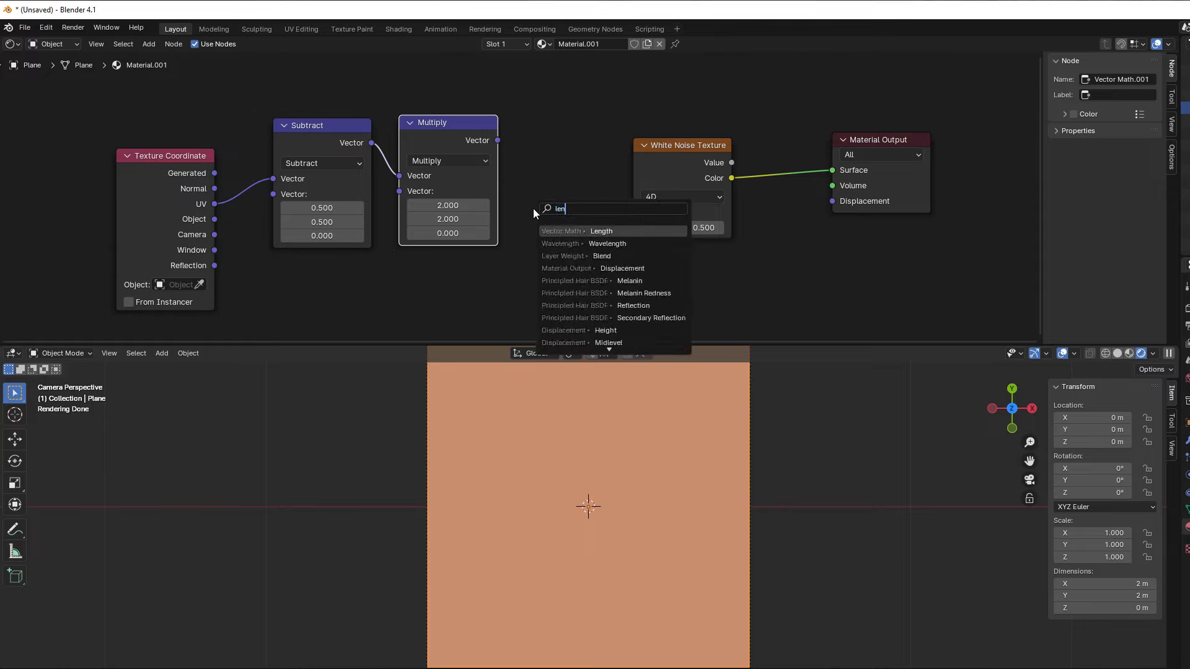
{"action": "type", "text": "gth"}
{"action": "key", "text": "Return"}
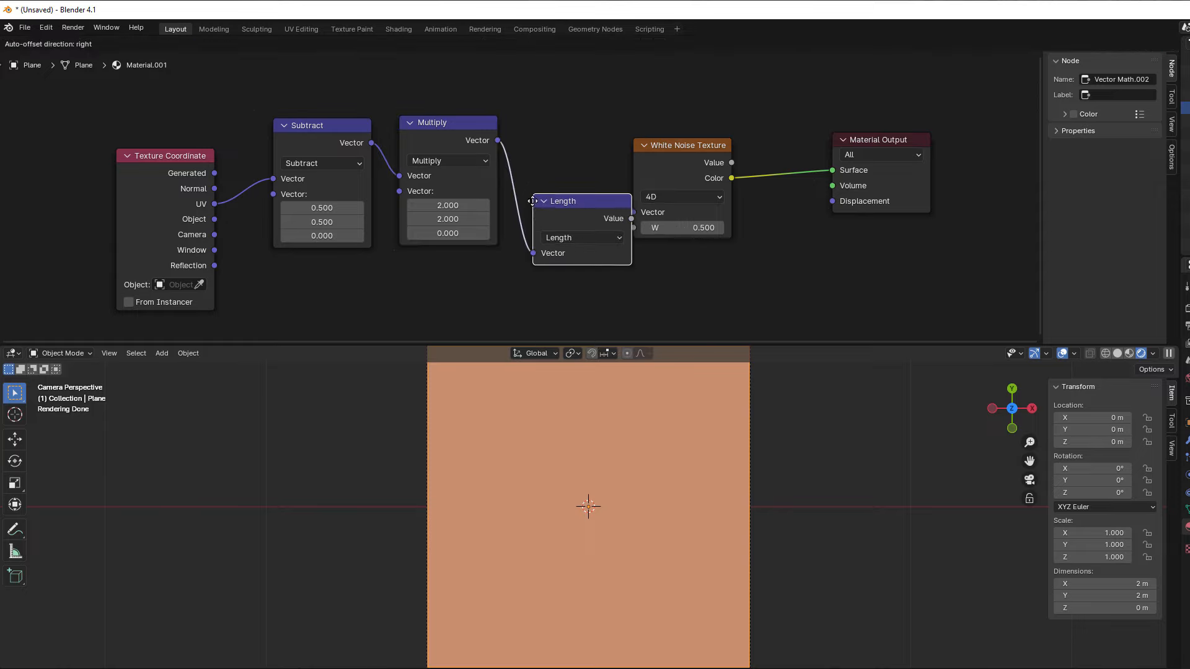
{"action": "left_click", "coordinate": [514, 181]}
{"action": "left_click_drag", "start_coordinate": [120, 119], "coordinate": [545, 273]}
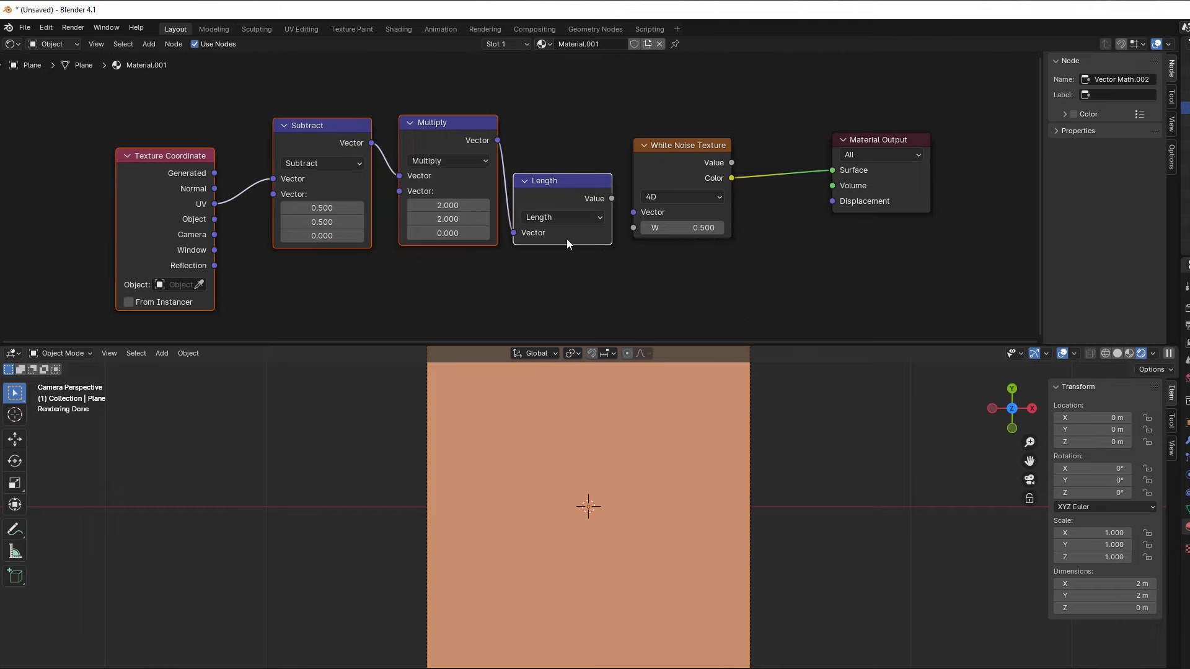
{"action": "left_click_drag", "start_coordinate": [537, 197], "coordinate": [460, 196]}
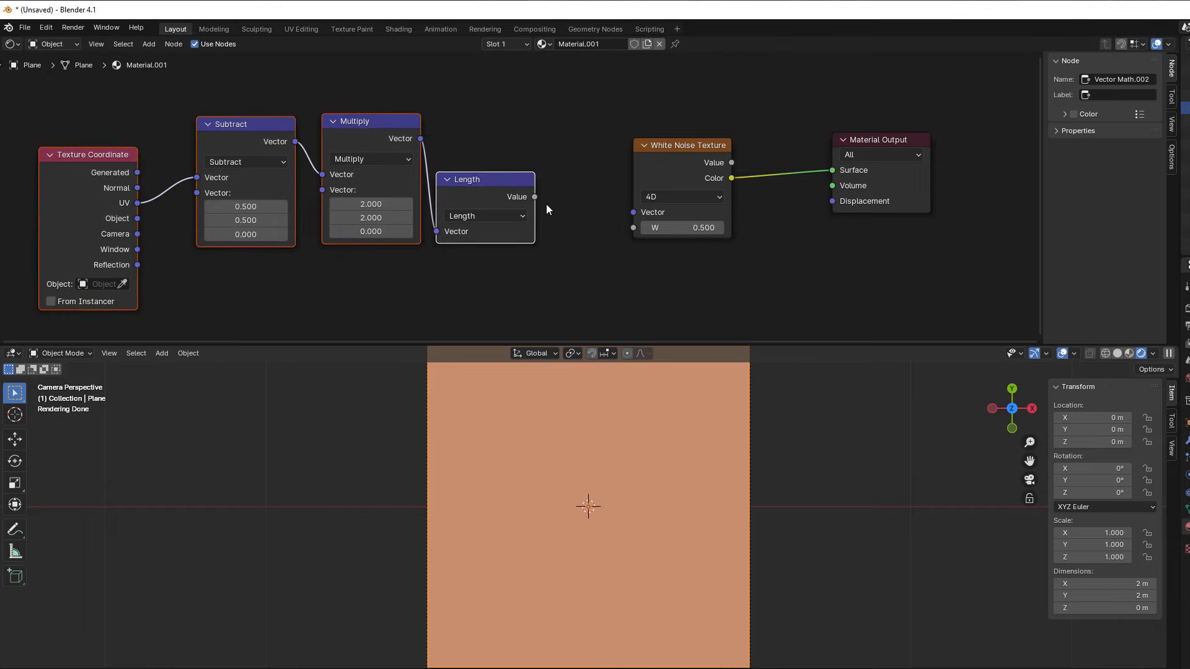
- Switch the White Noise Texture to 1D and connect the Length value to its W input
{"action": "left_click", "coordinate": [659, 201]}
{"action": "left_click", "coordinate": [667, 228]}
{"action": "left_click_drag", "start_coordinate": [535, 197], "coordinate": [641, 215]}
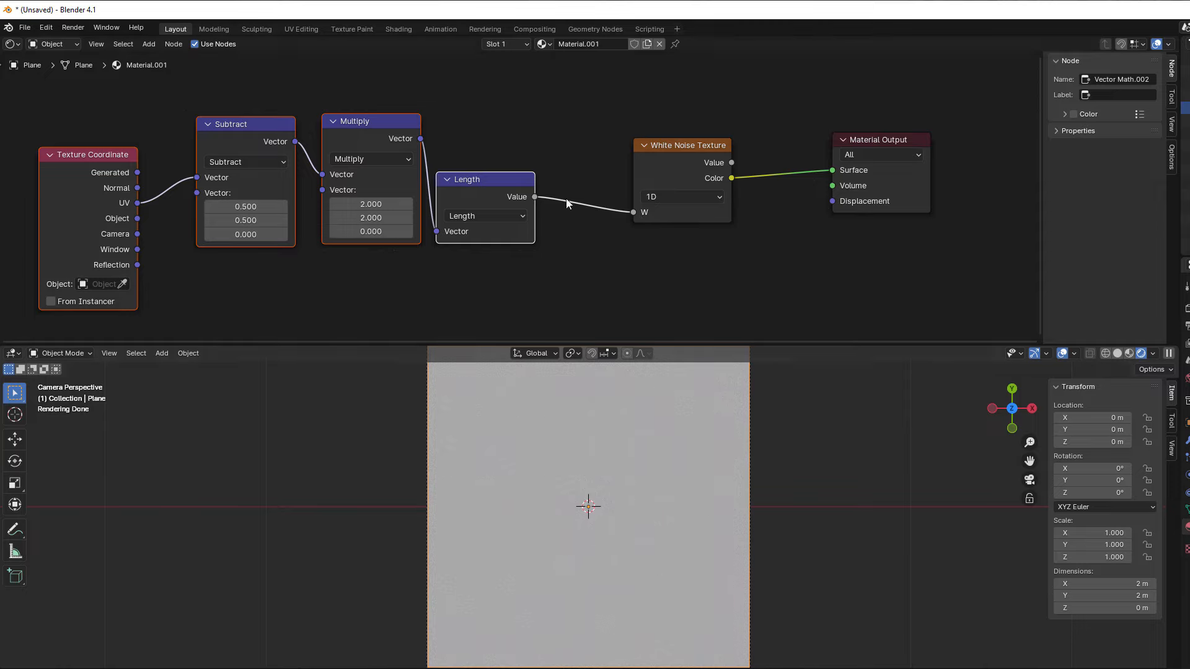
- Insert a Math Snap node between Length and the White Noise Texture's W input, lining it up between the two nodes
{"action": "left_click_drag", "start_coordinate": [584, 252], "coordinate": [585, 251]}
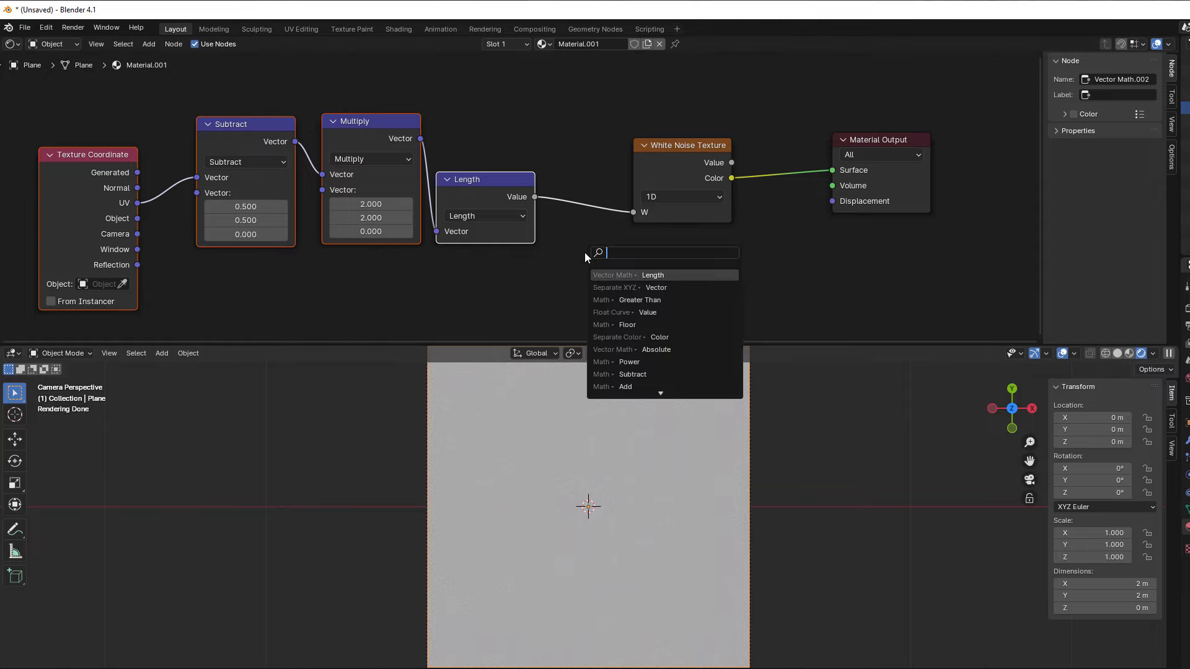
{"action": "type", "text": "sna"}
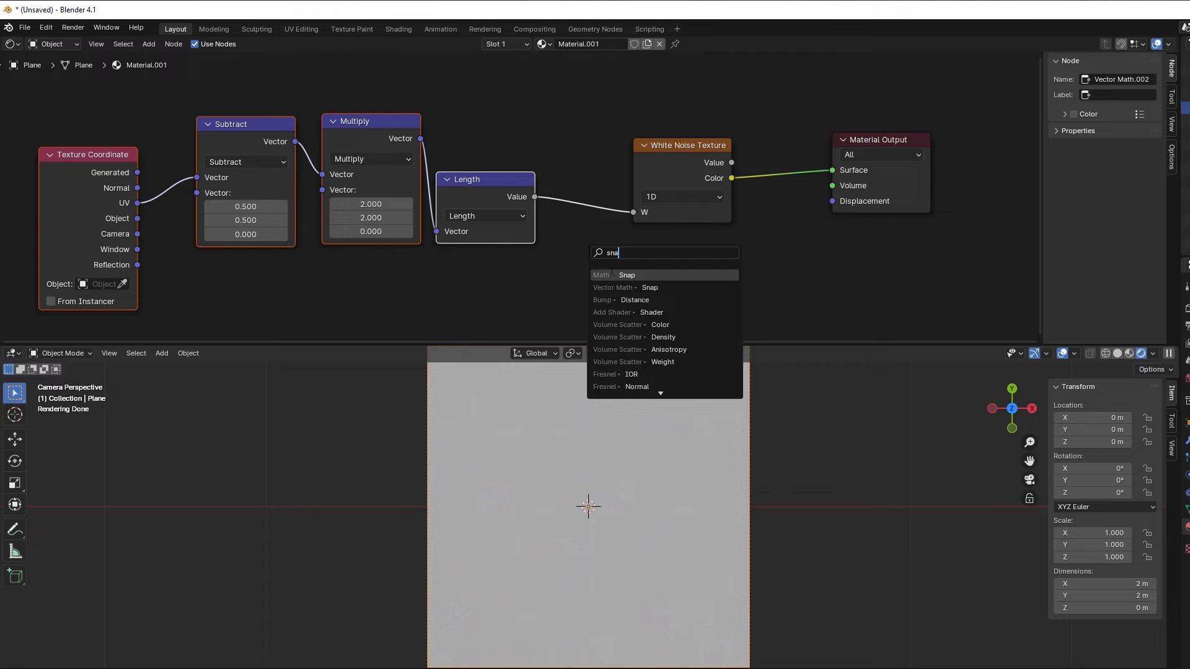
{"action": "left_click", "coordinate": [612, 275]}
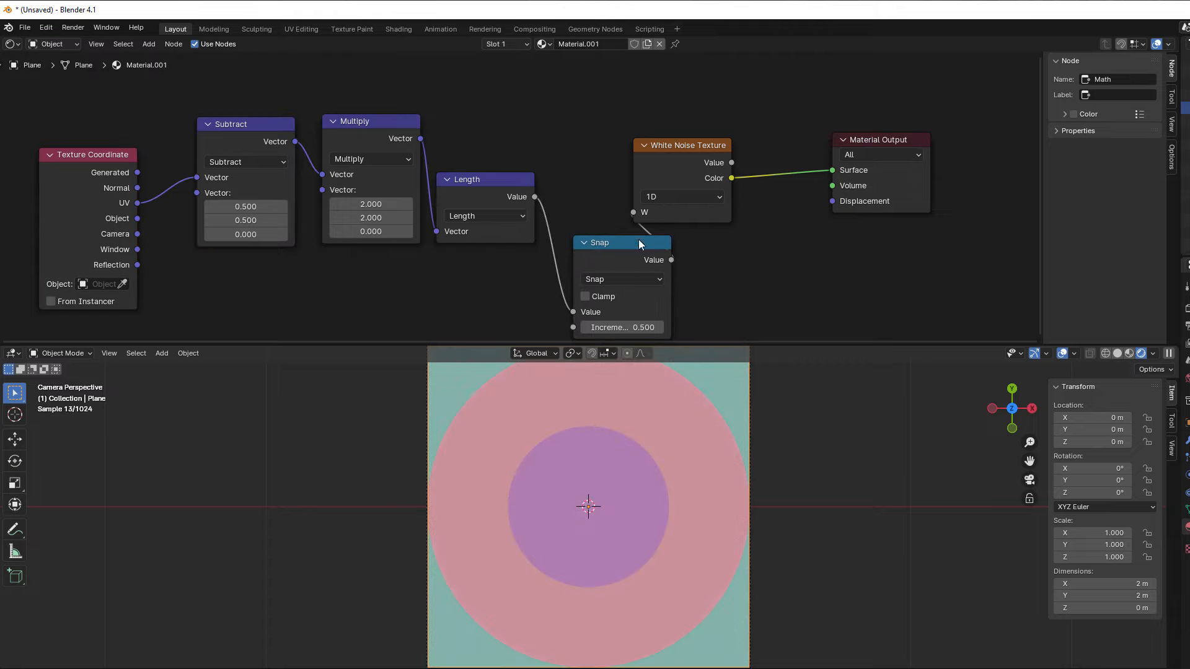
{"action": "left_click_drag", "start_coordinate": [658, 200], "coordinate": [703, 208]}
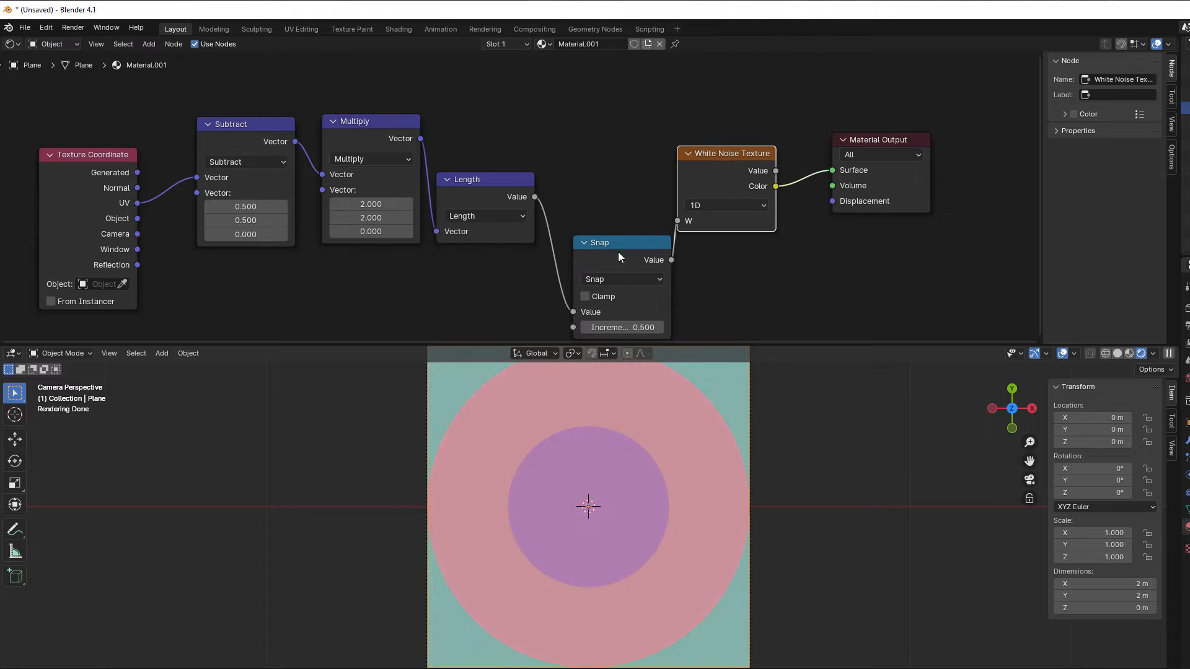
{"action": "left_click_drag", "start_coordinate": [619, 251], "coordinate": [608, 194]}
- Lower the Snap node's increment step by step to 0.100
{"action": "left_click", "coordinate": [574, 269]}
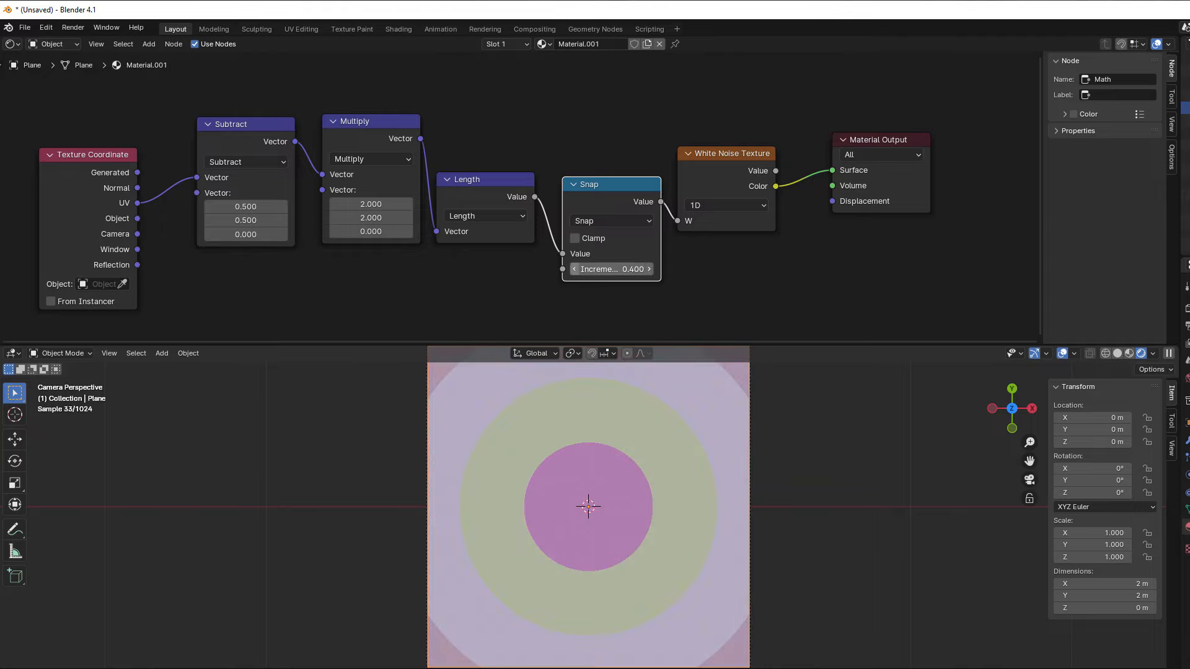
{"action": "left_click", "coordinate": [574, 269]}
{"action": "left_click", "coordinate": [574, 269]}
{"action": "left_click", "coordinate": [574, 269]}
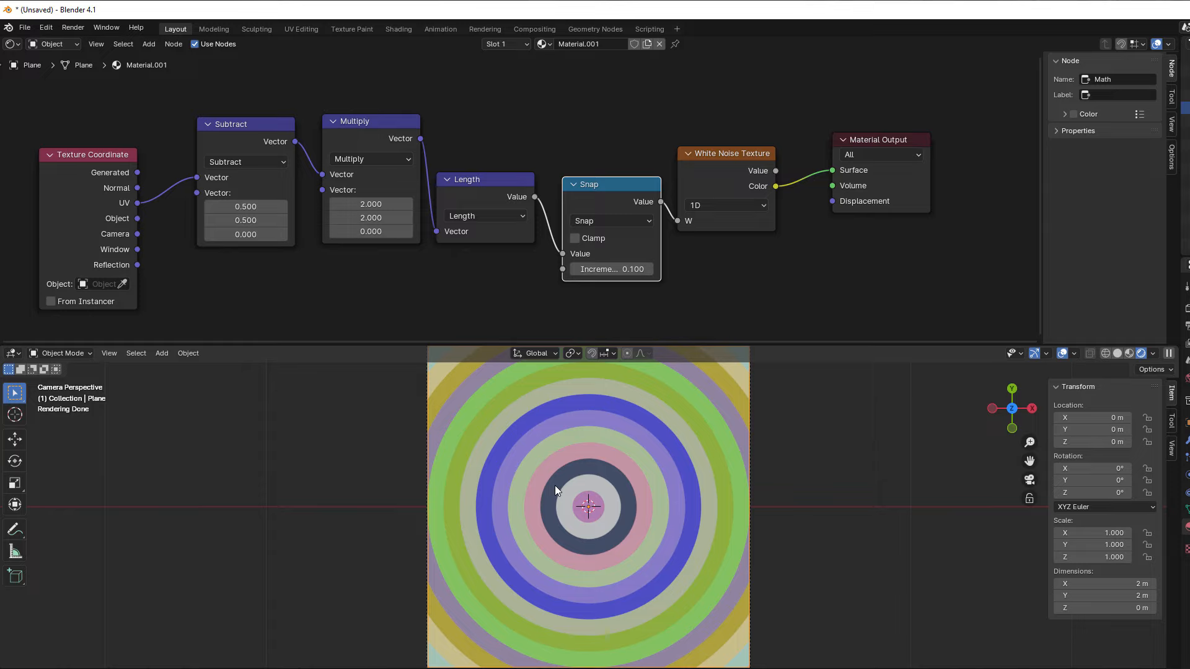
- Move the White Noise Texture slightly away from Snap and switch its dimensions to 4D
{"action": "left_click_drag", "start_coordinate": [730, 162], "coordinate": [750, 160]}
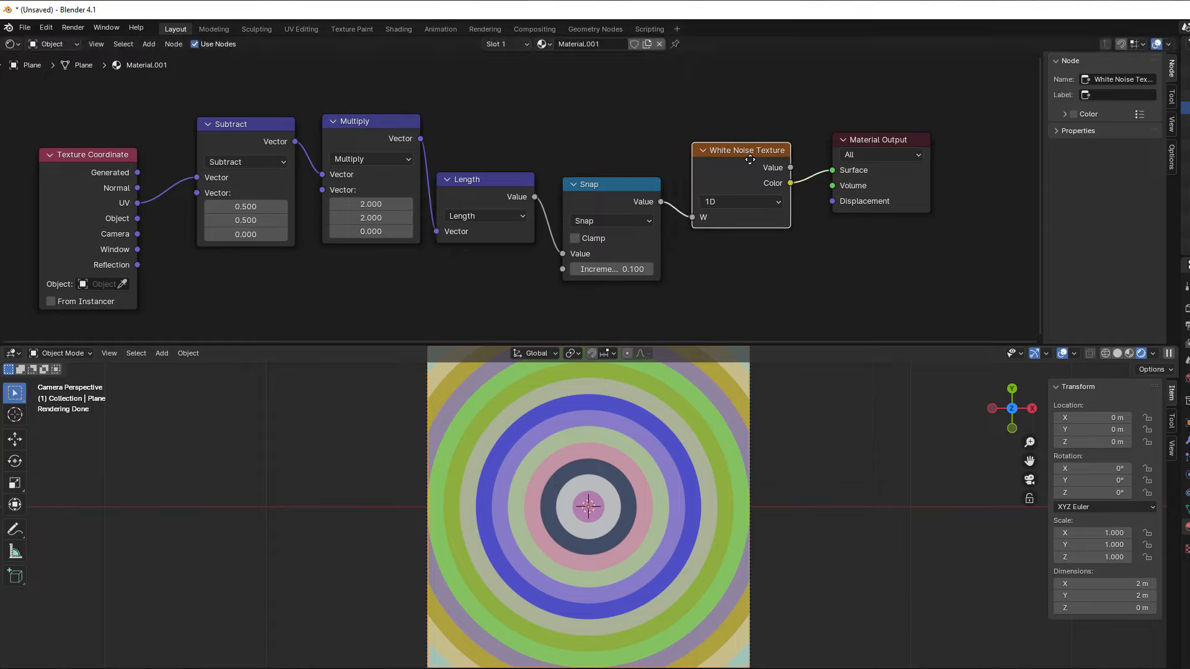
{"action": "left_click", "coordinate": [727, 202]}
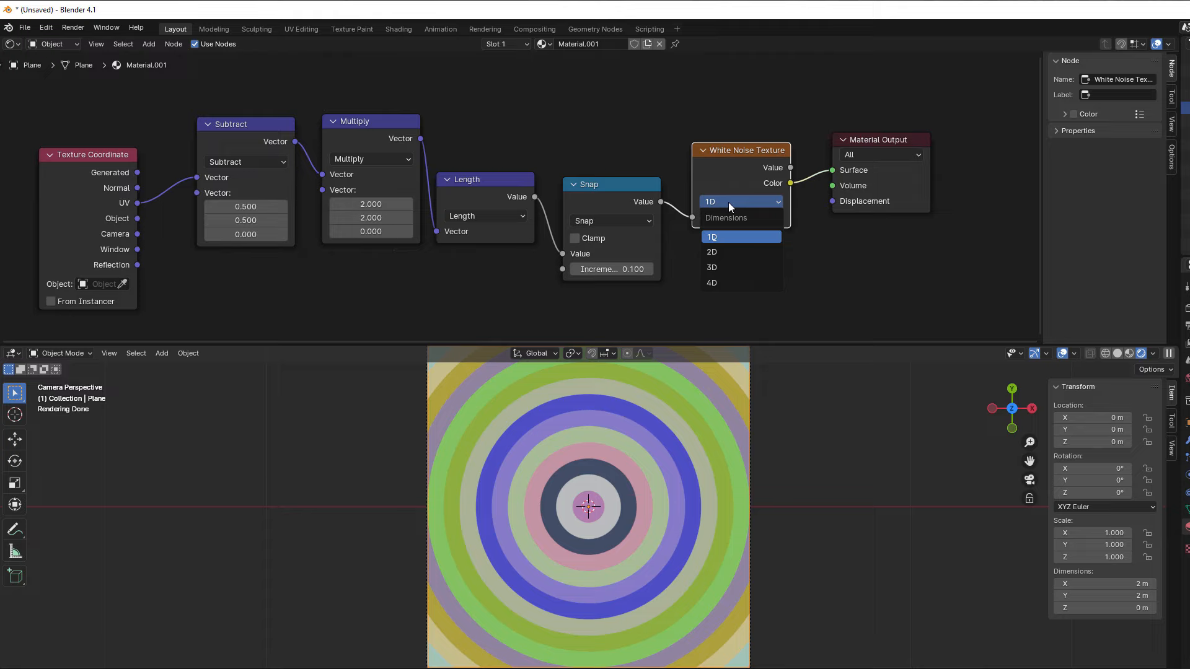
{"action": "left_click", "coordinate": [713, 283]}
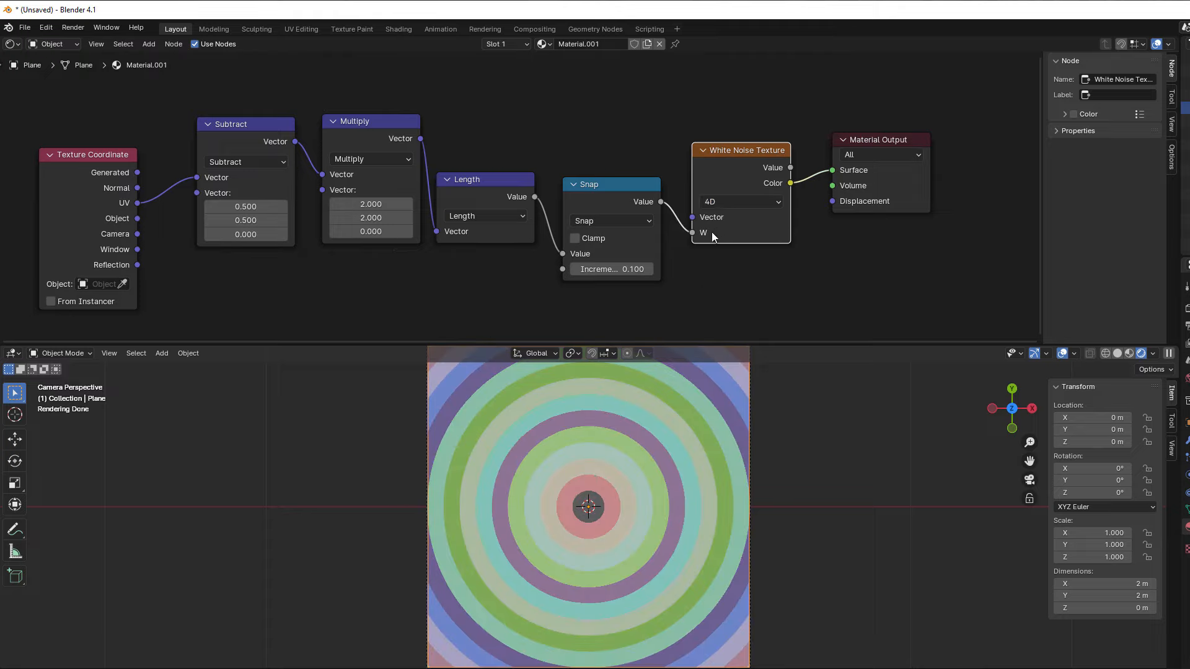